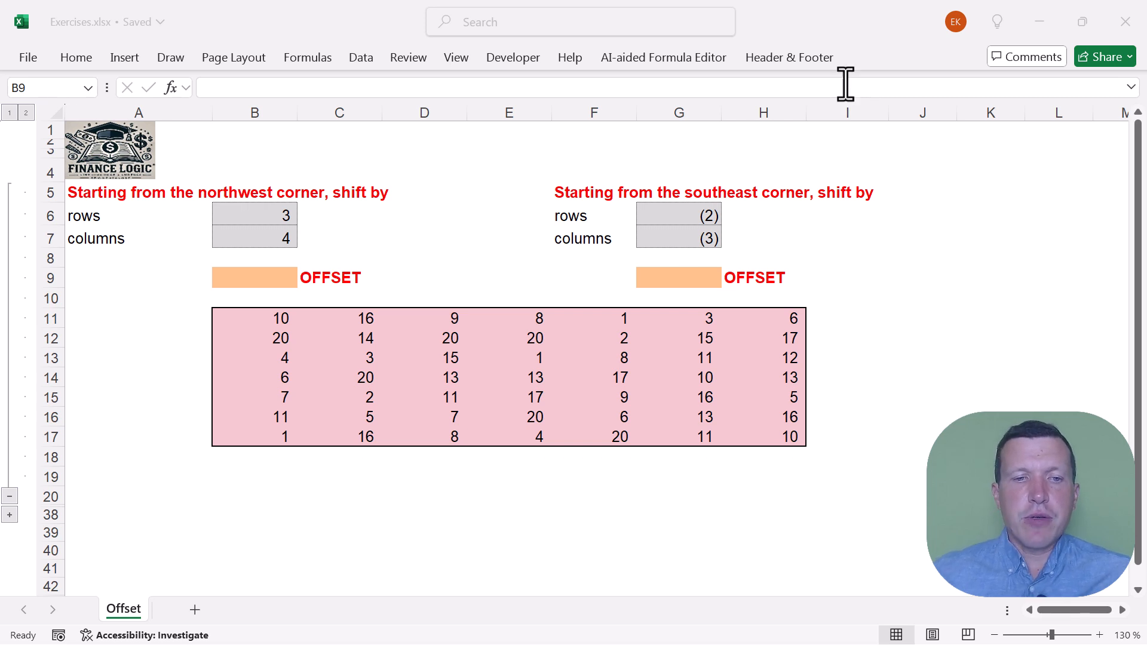
# Examine the number table in B11:H17 and the northwest-corner row and column shifts in B6 and B7
pyautogui.click(232, 274)
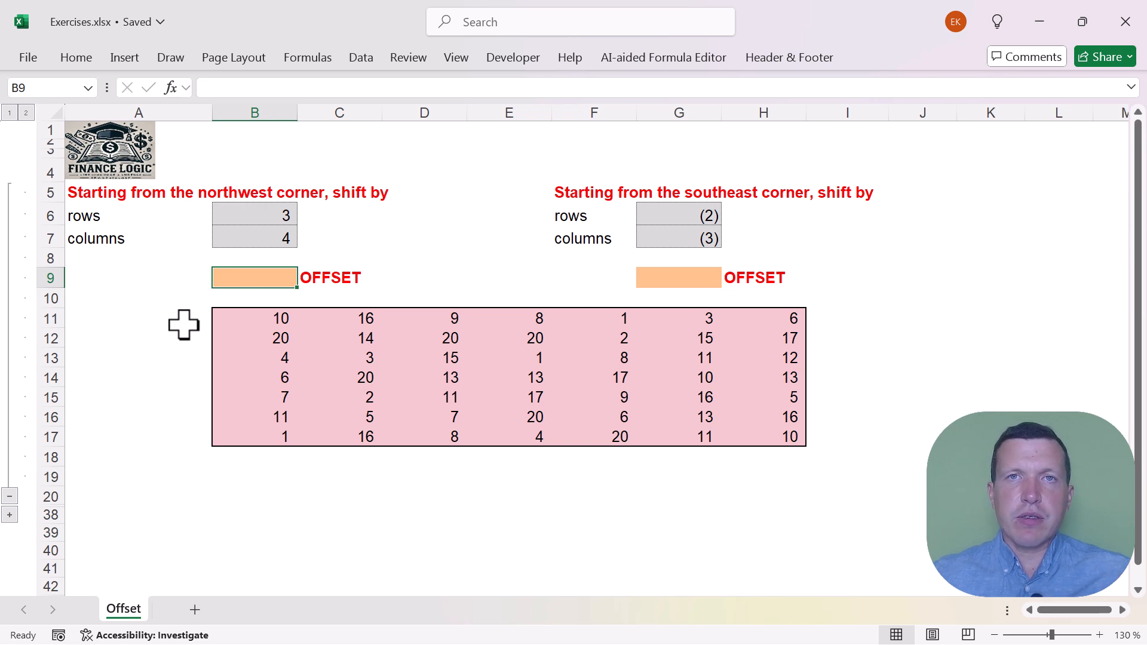
pyautogui.moveTo(226, 315); pyautogui.dragTo(765, 433)
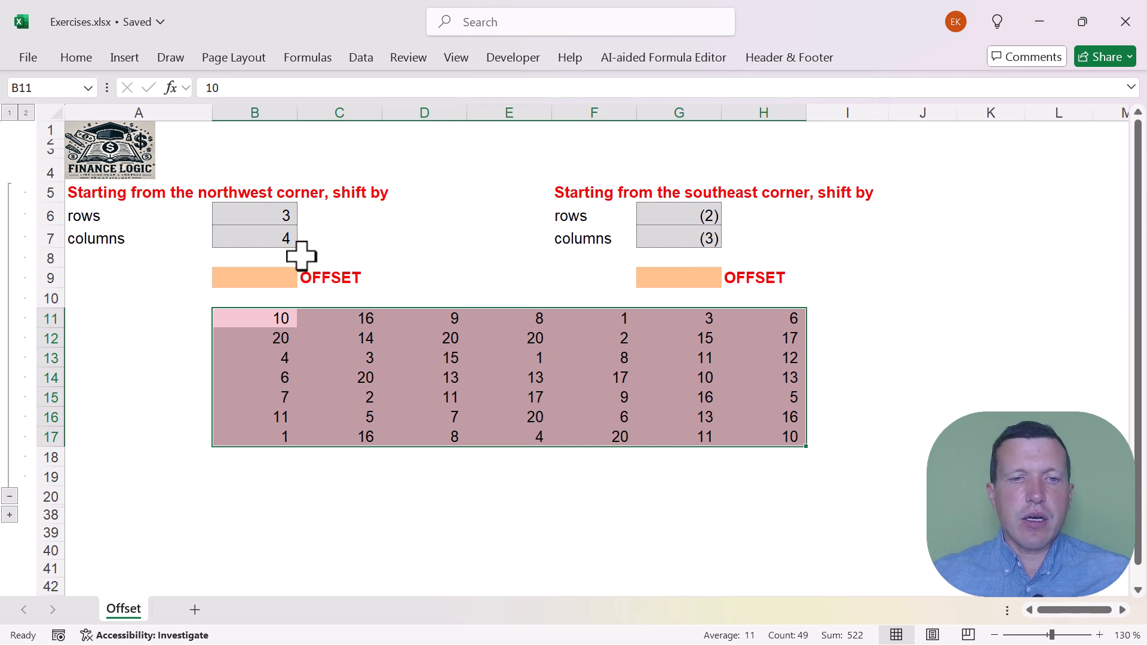
pyautogui.click(142, 191)
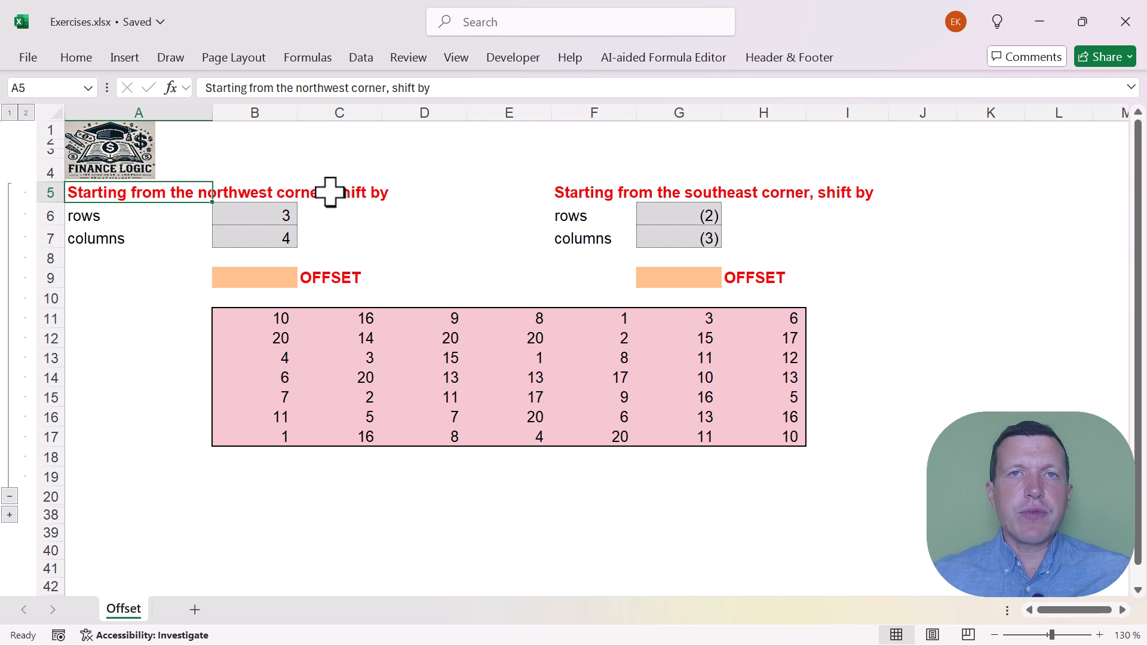
pyautogui.click(262, 217)
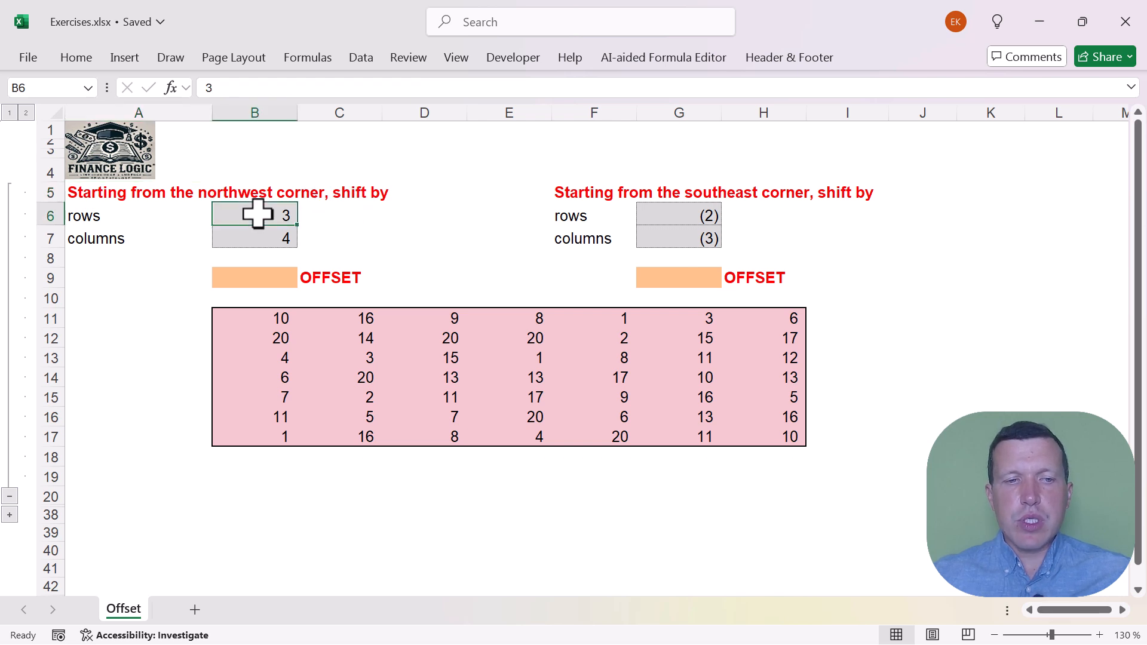
pyautogui.click(257, 238)
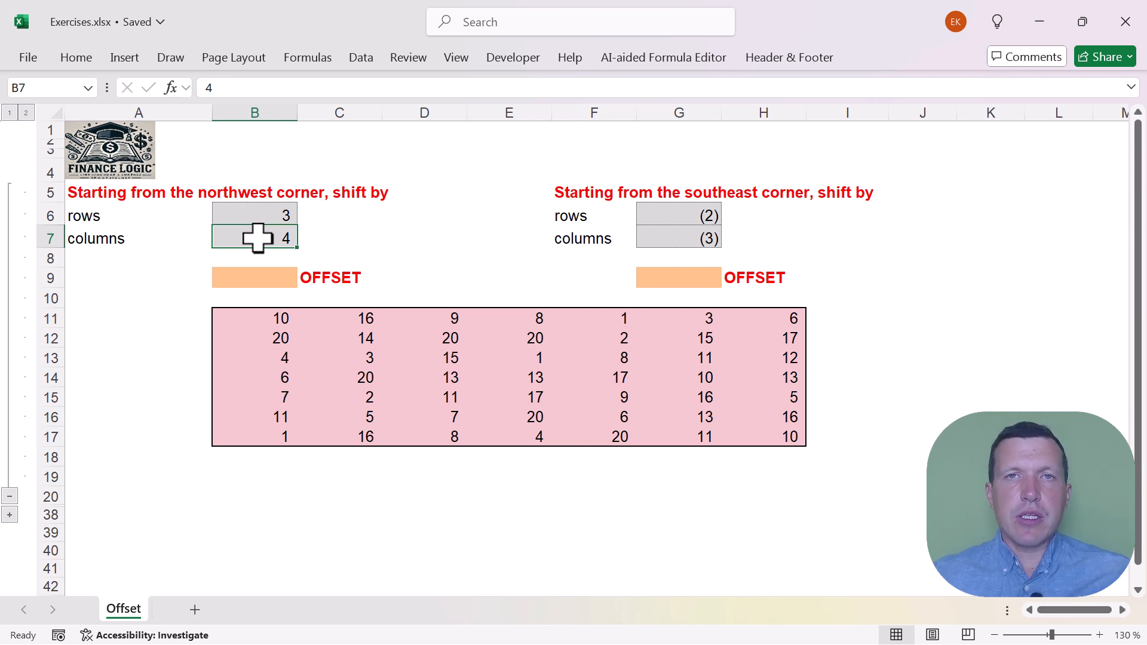
# Move the active cell down, up and sideways around the table to illustrate the directions of row and column shifts
pyautogui.click(196, 285)
pyautogui.press('Down')
pyautogui.press('Down')
pyautogui.press('Down')
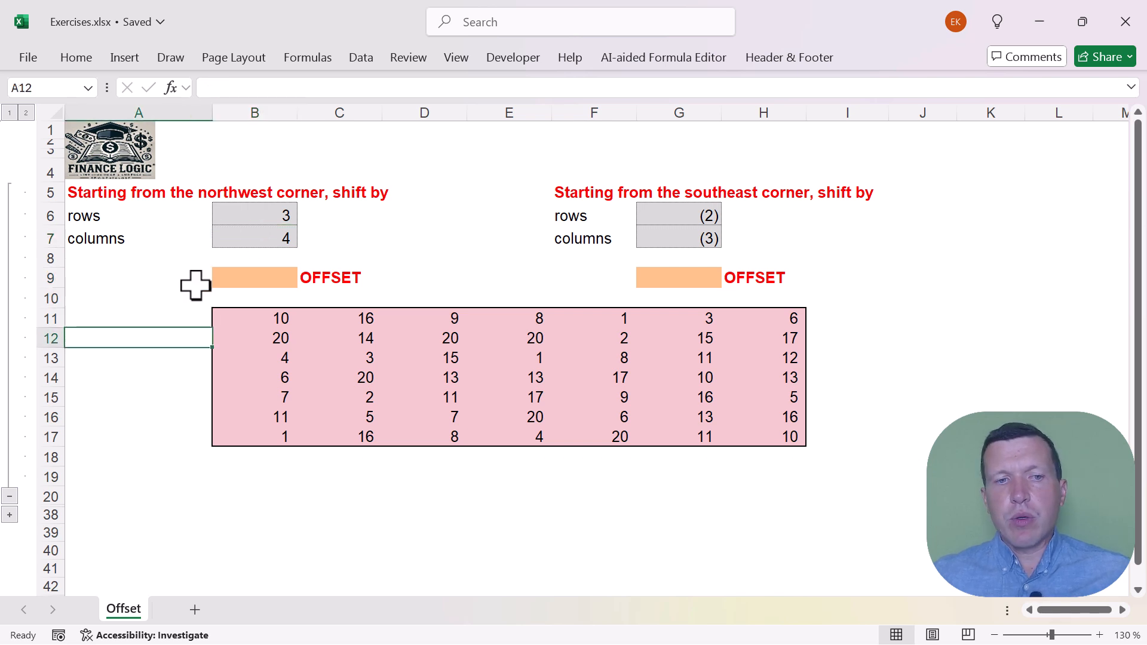
pyautogui.press('Down')
pyautogui.press('Down')
pyautogui.press('Down')
pyautogui.press('Down')
pyautogui.press('Down')
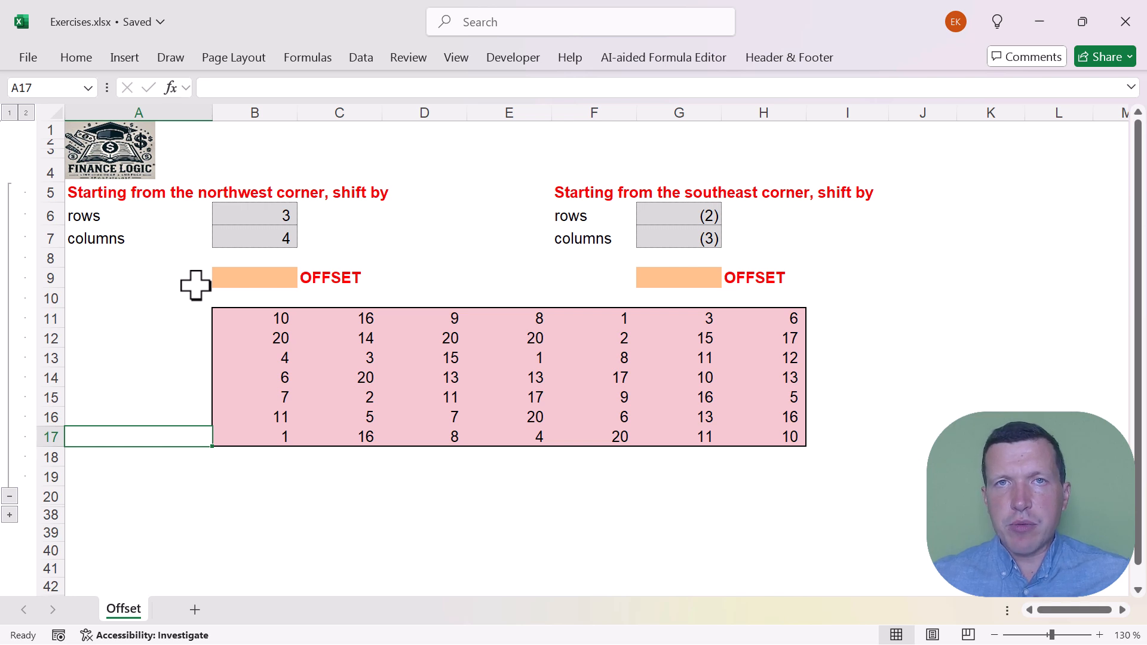
pyautogui.press('Up')
pyautogui.press('Up')
pyautogui.press('Up')
pyautogui.press('Right')
pyautogui.press('Up')
pyautogui.press('Up')
pyautogui.press('Up')
pyautogui.press('Up')
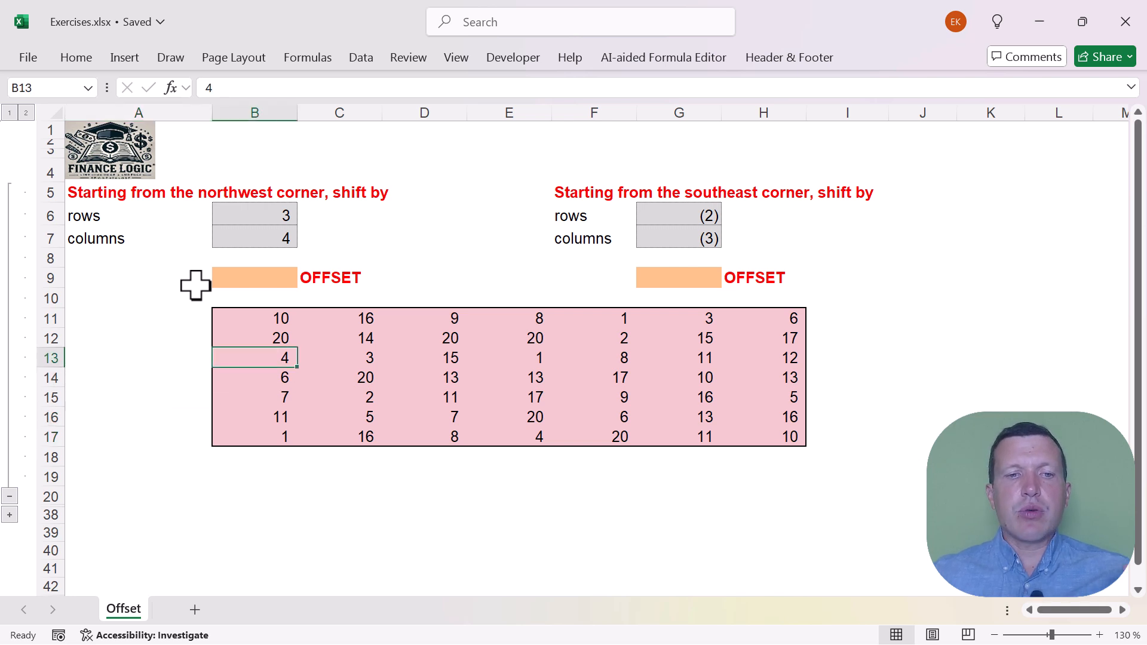
pyautogui.press('Up')
pyautogui.press('Up')
pyautogui.press('Up')
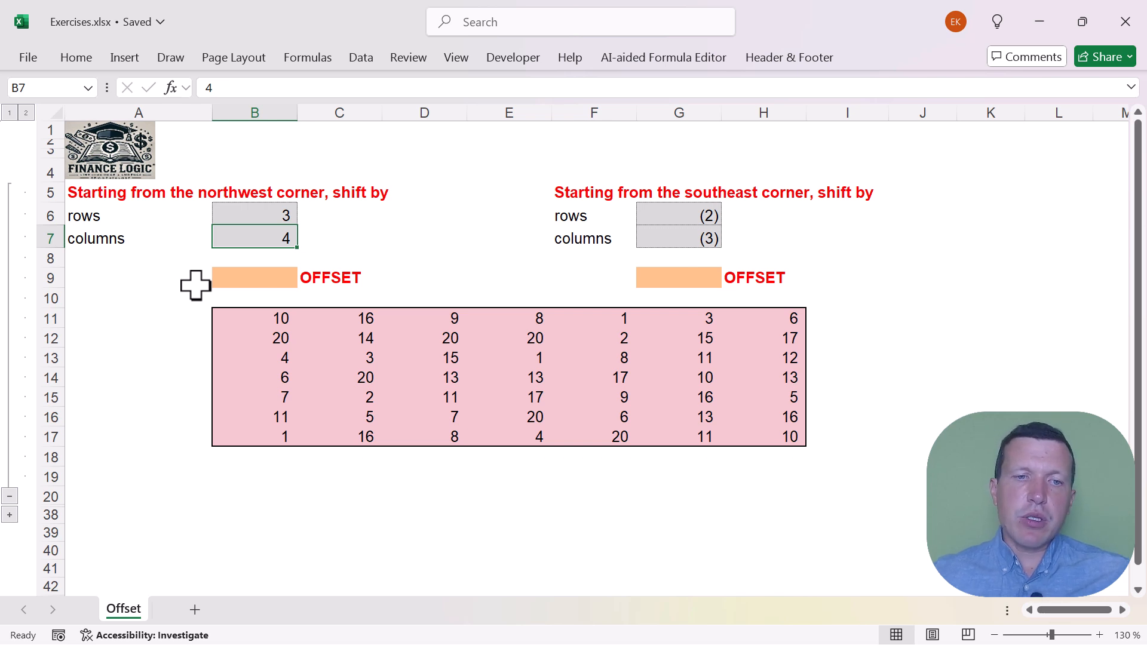
pyautogui.press('Right')
pyautogui.press('Right')
# Enter =OFFSET(B11;B6;B7) in cell B9, using B11 as the reference, B6 as the rows and B7 as the columns
pyautogui.click(410, 135)
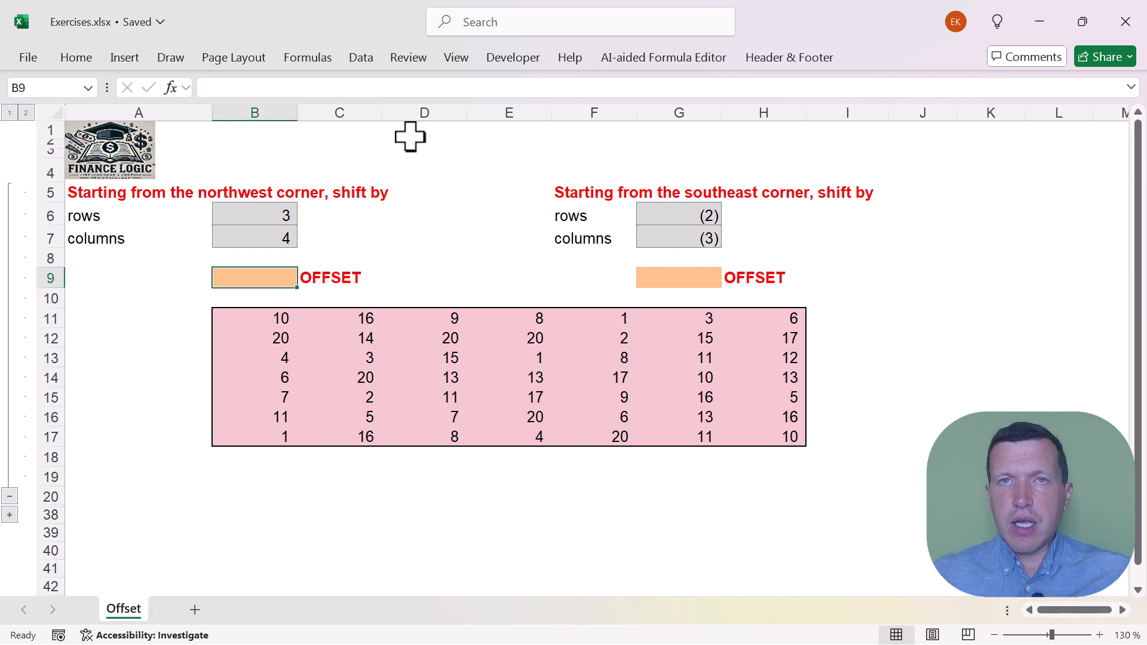
pyautogui.write('=o')
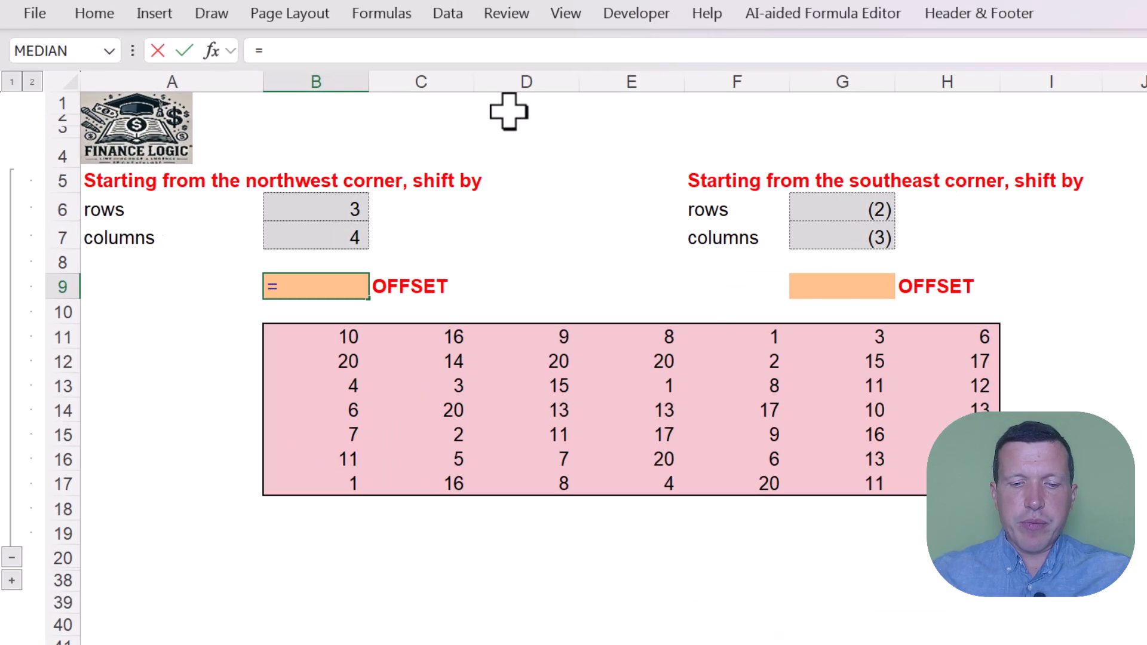
pyautogui.write('ff')
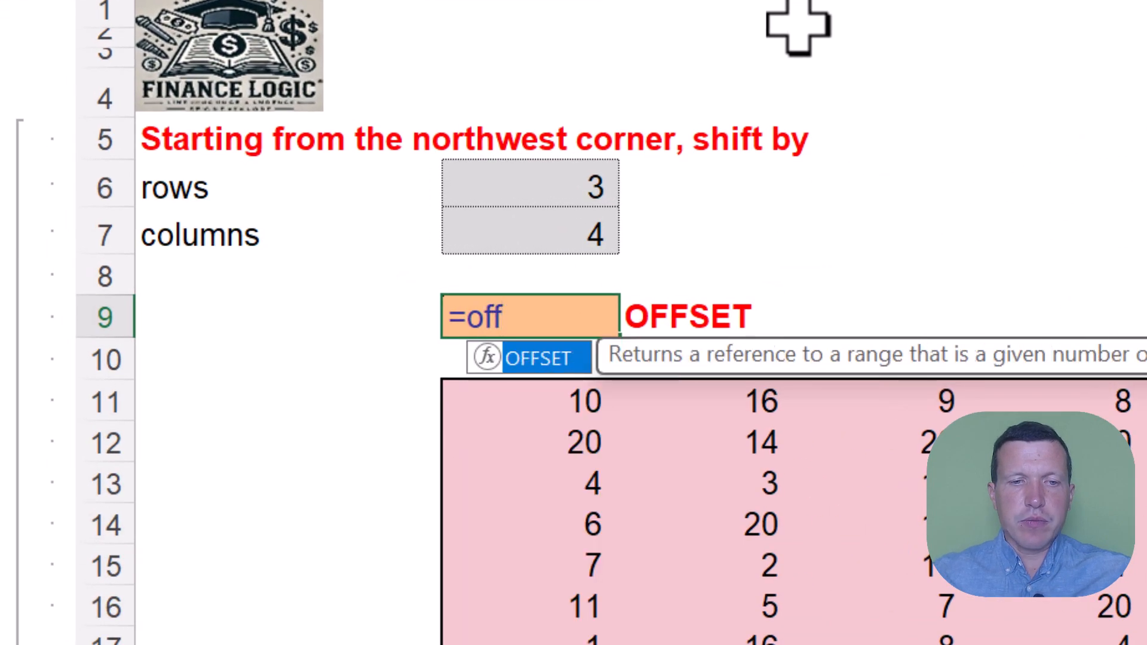
pyautogui.doubleClick(543, 359)
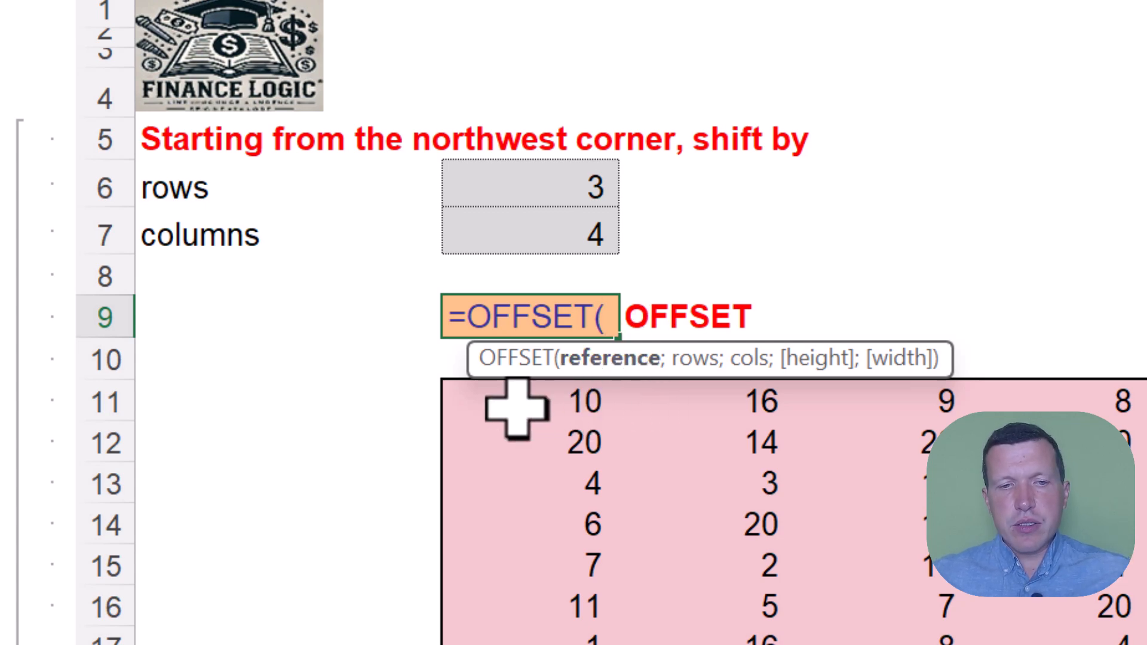
pyautogui.click(517, 409)
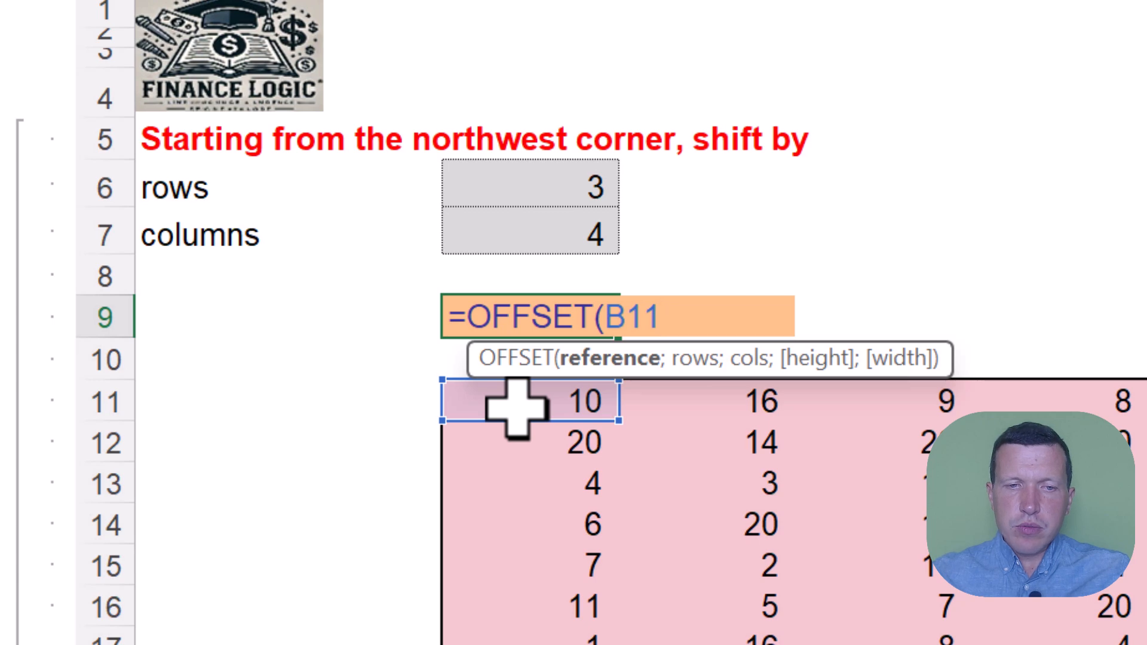
pyautogui.write(';')
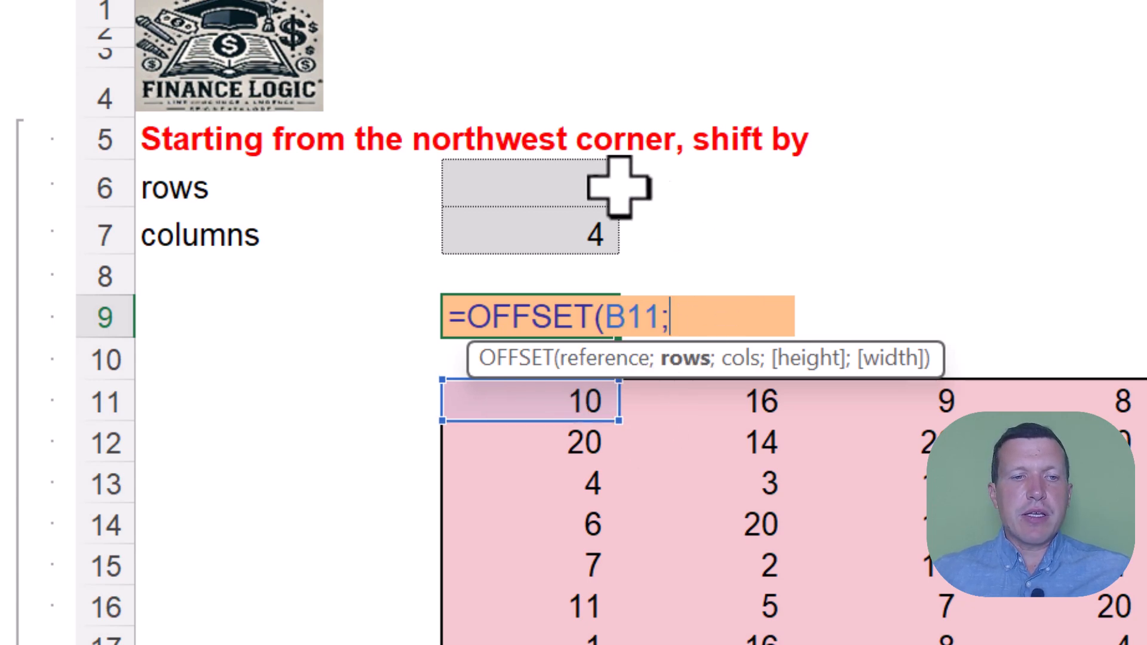
pyautogui.click(550, 185)
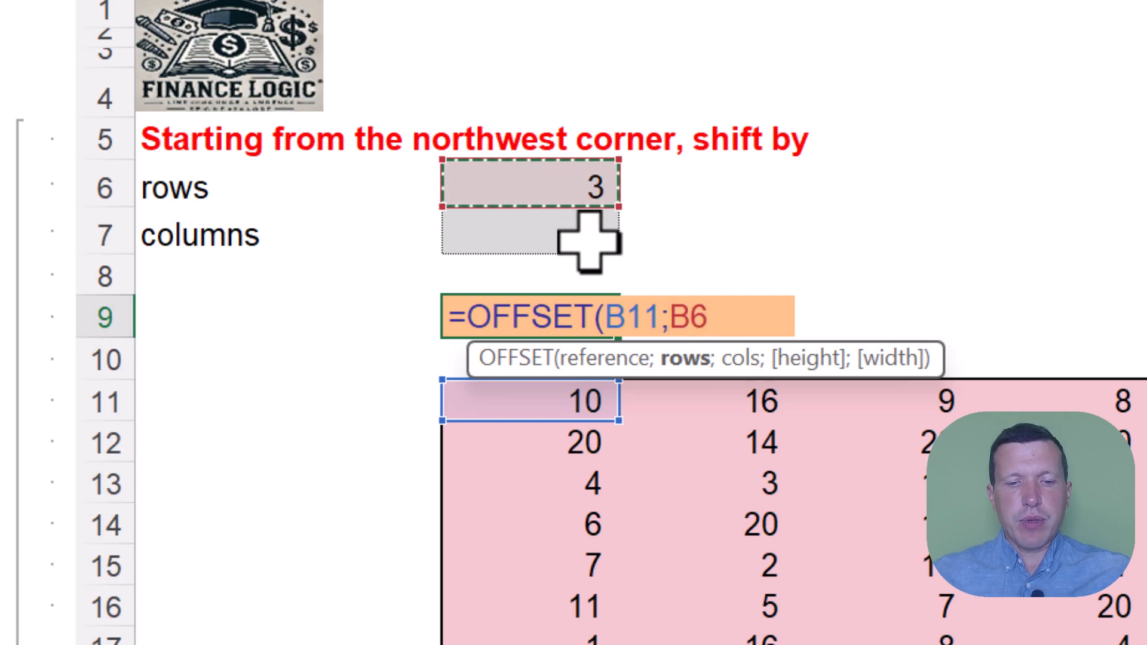
pyautogui.write(';')
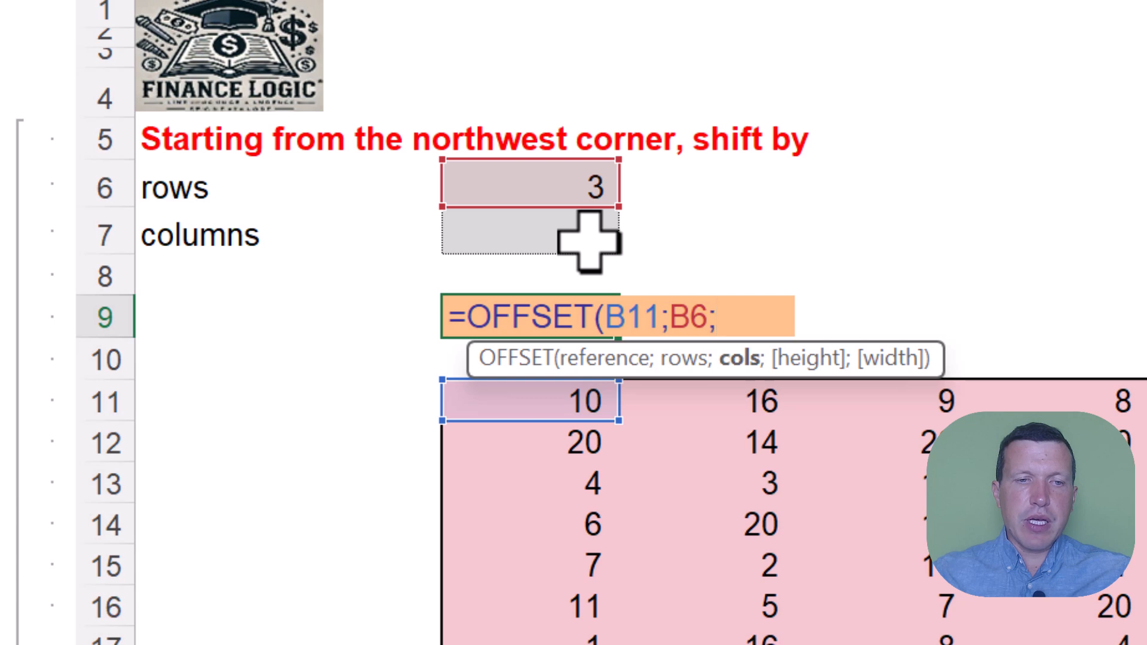
pyautogui.click(515, 232)
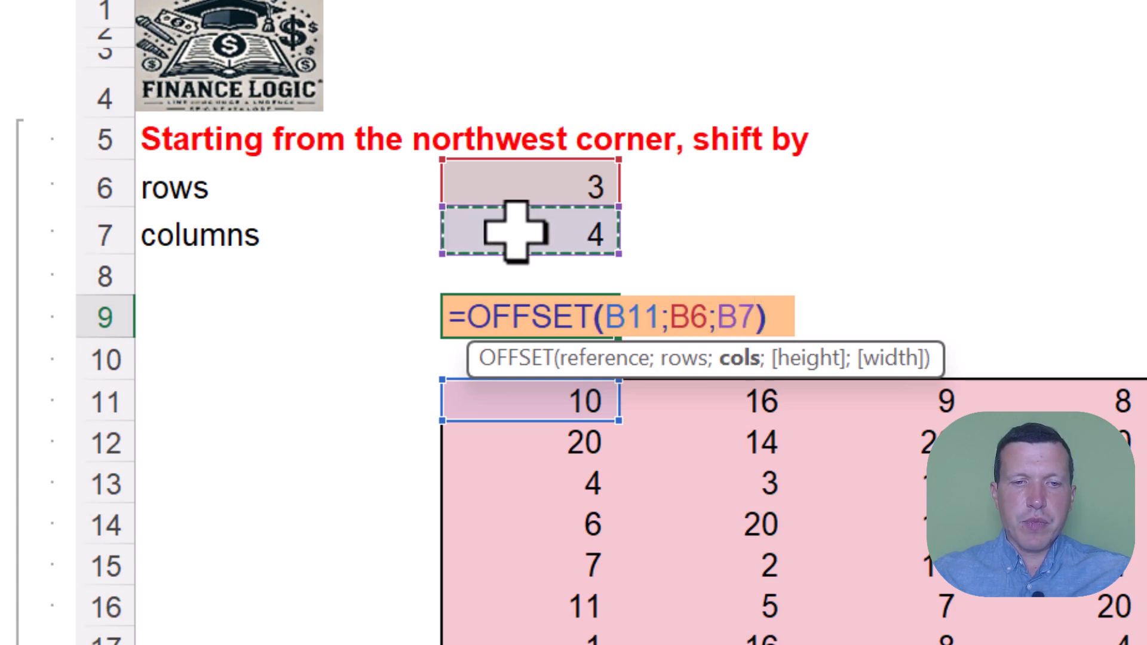
pyautogui.write(')')
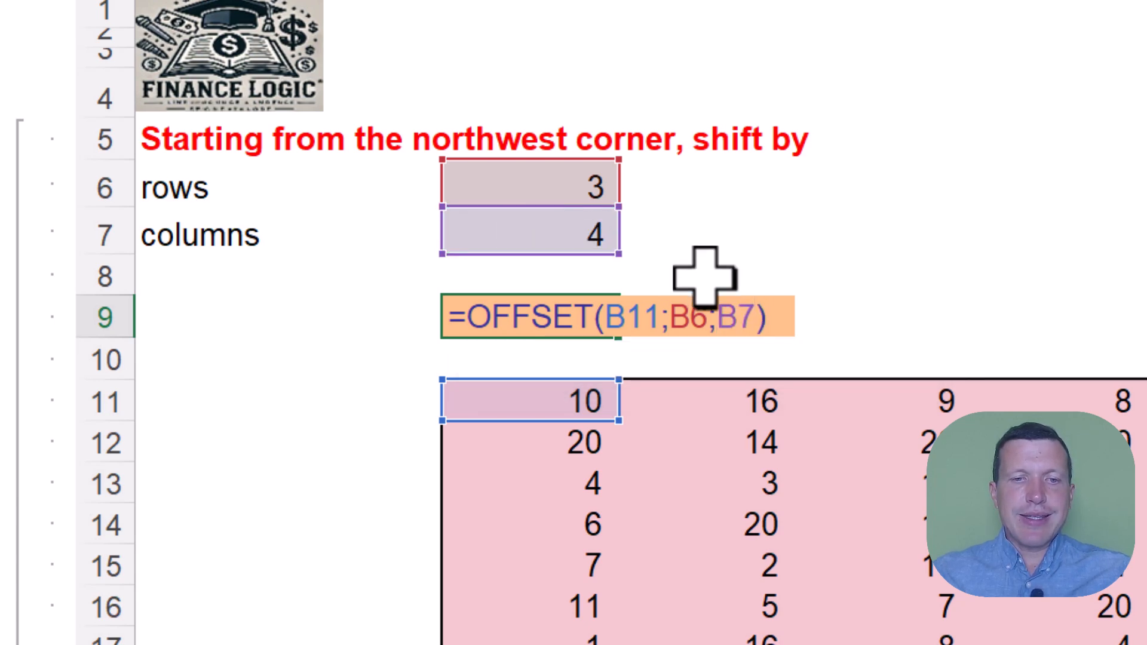
pyautogui.press('BackSpace')
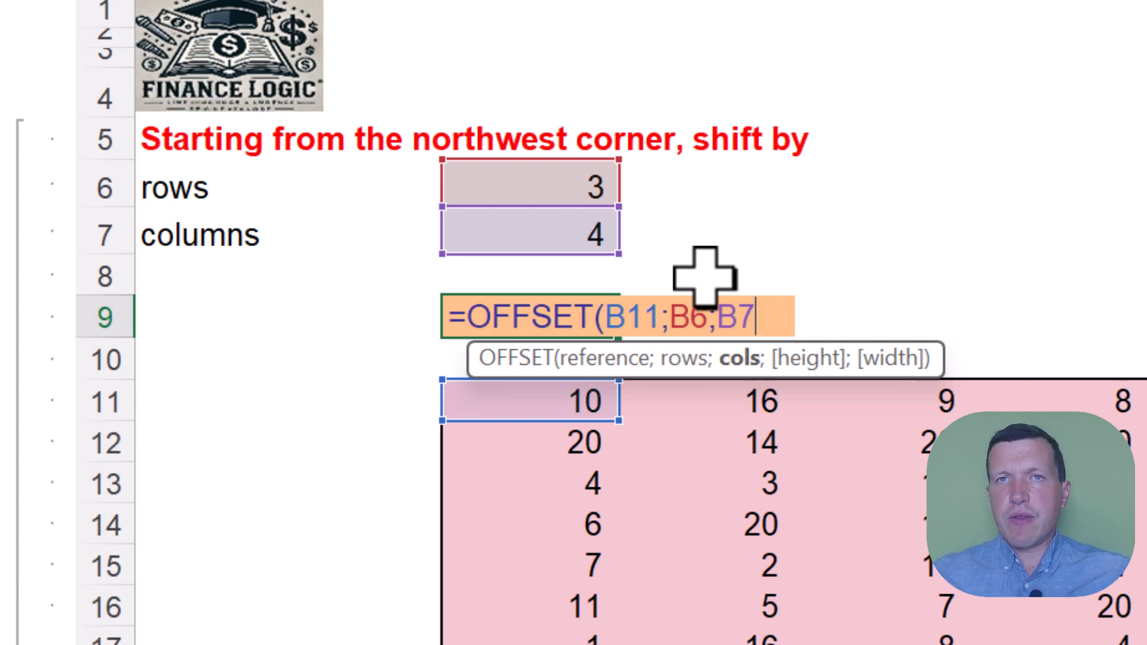
pyautogui.write(')')
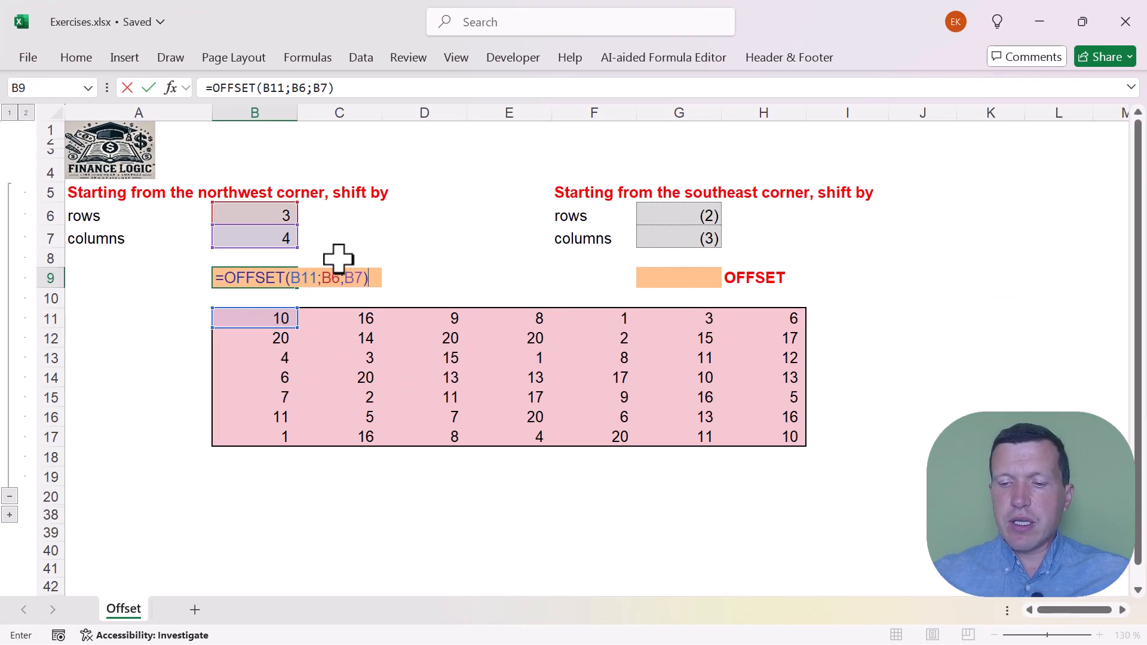
pyautogui.press('Return')
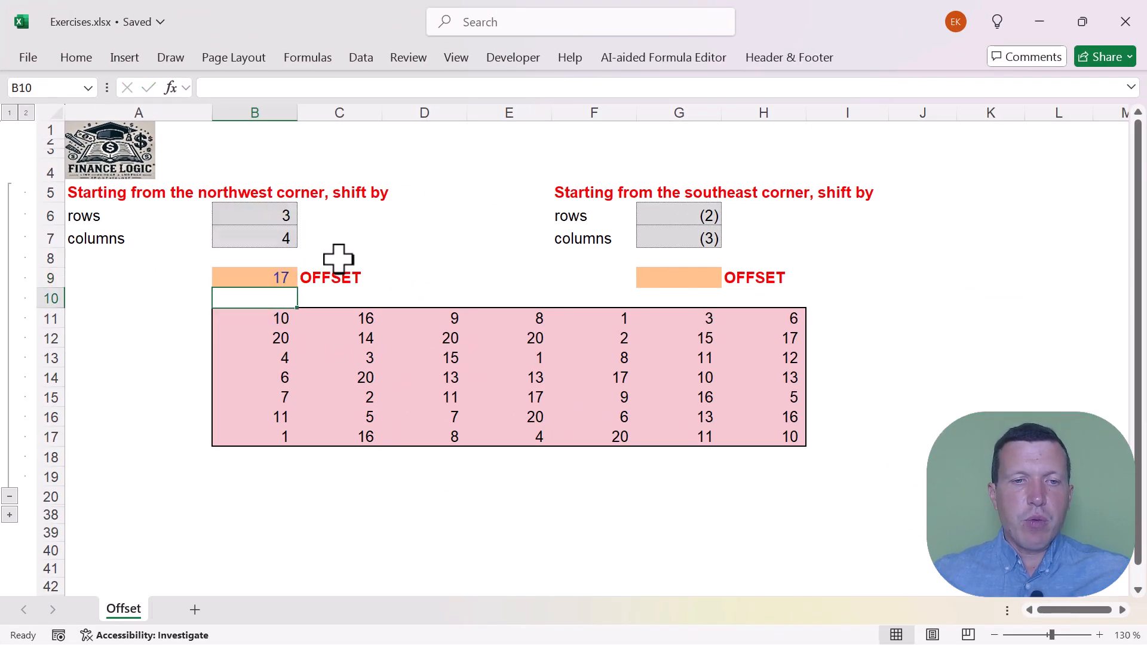
# Check the B9 formula by tracing the shift from B11 three rows down and four columns right to F14
pyautogui.click(269, 276)
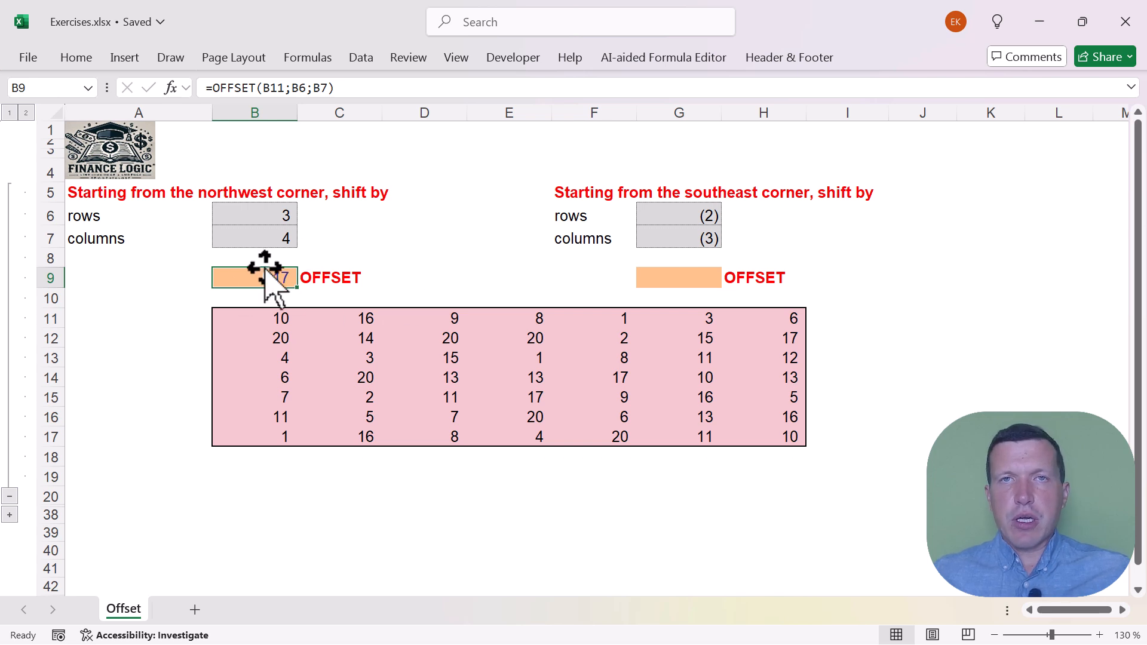
pyautogui.moveTo(275, 320); pyautogui.dragTo(790, 436)
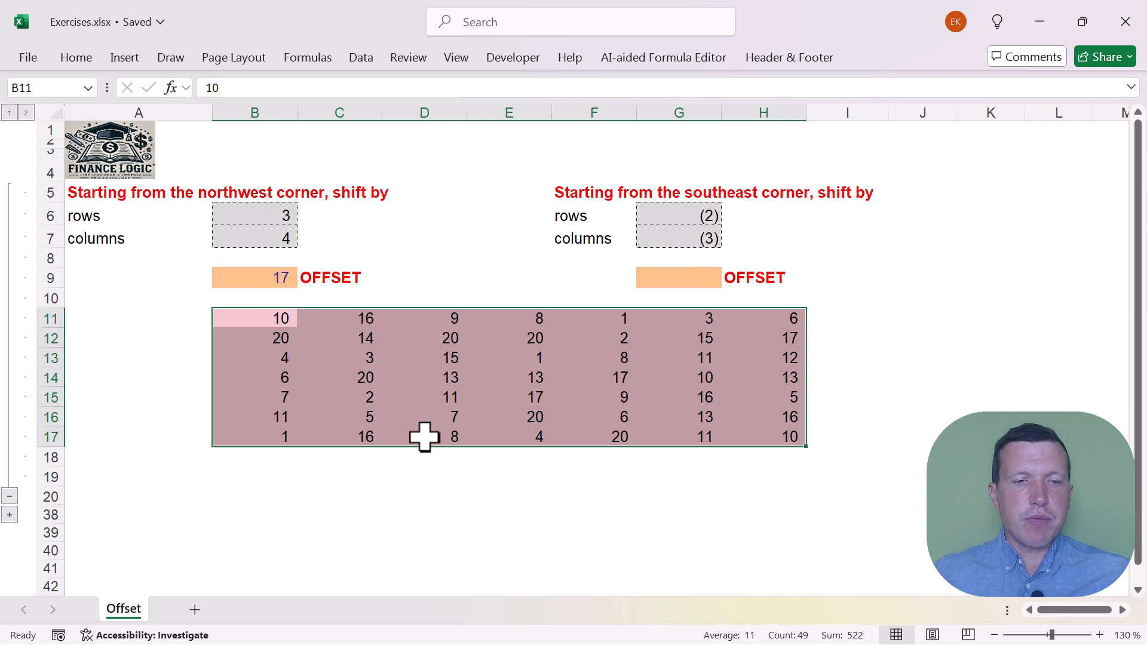
pyautogui.click(276, 319)
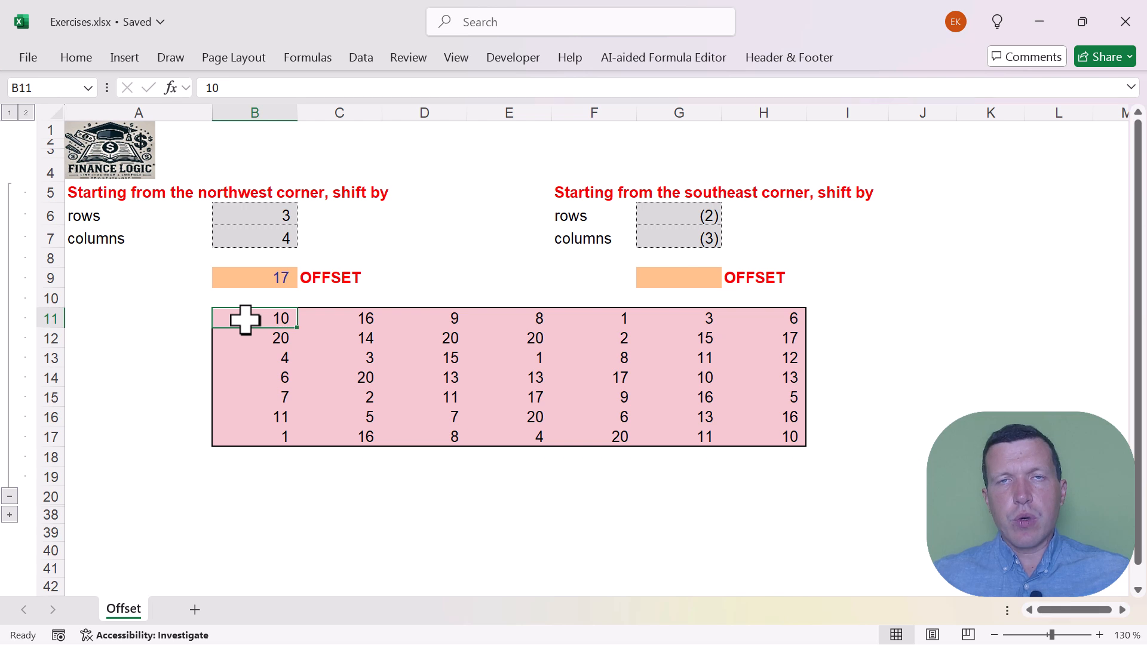
pyautogui.press('Down')
pyautogui.press('Down')
pyautogui.press('Down')
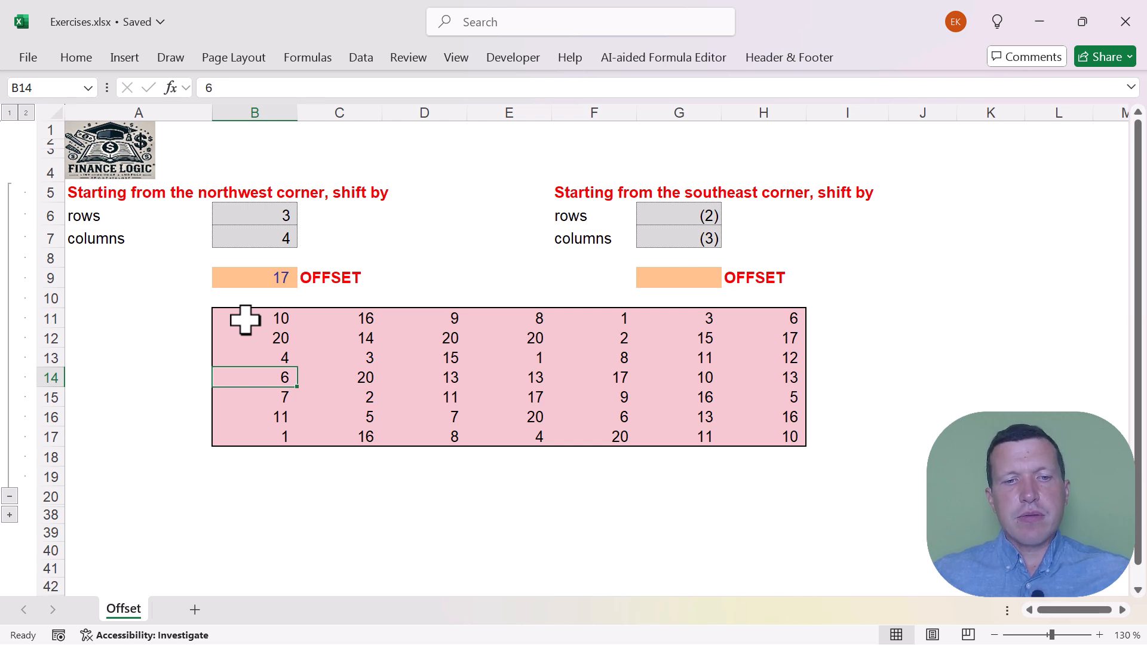
pyautogui.press('Right')
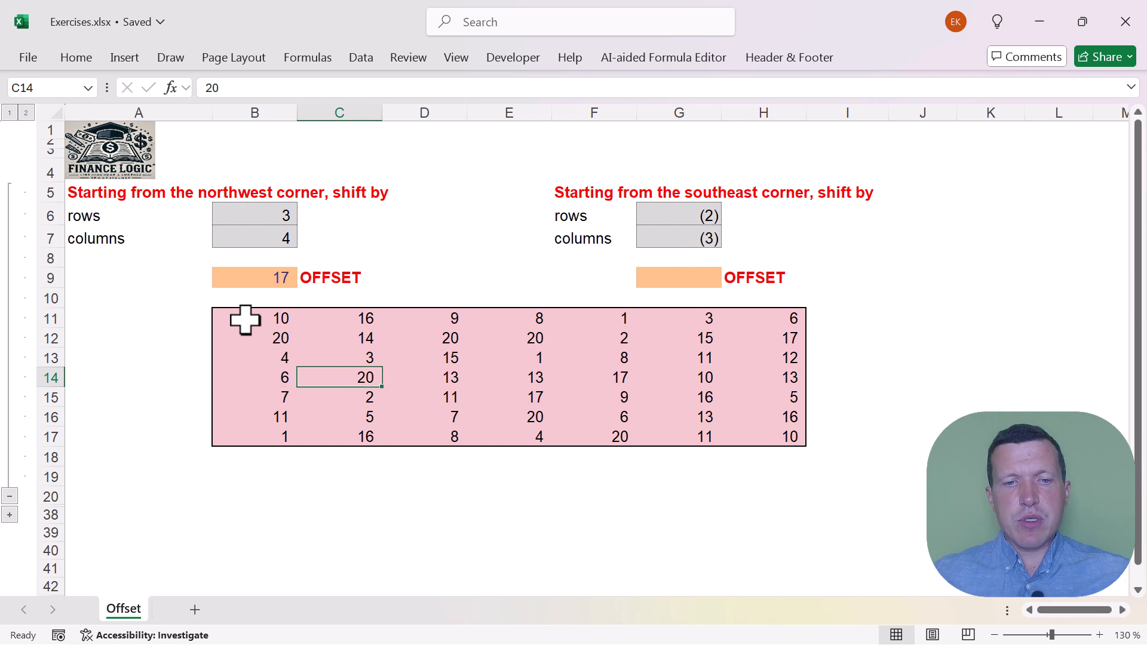
pyautogui.press('Right')
pyautogui.press('Right')
pyautogui.press('Right')
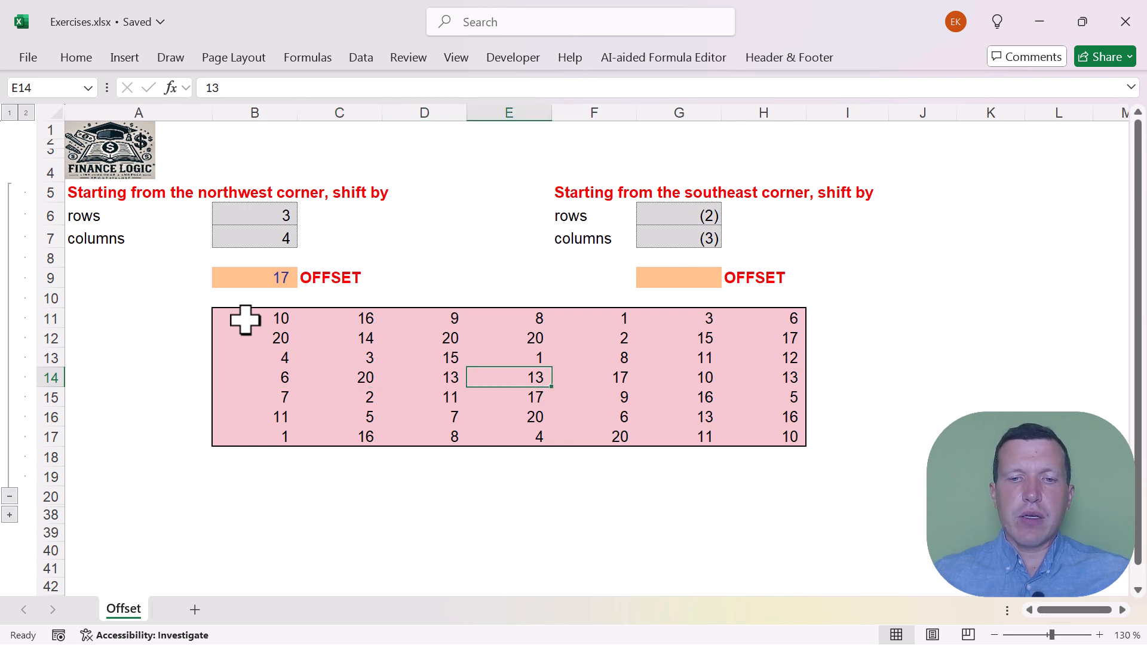
# Highlight the target cell F14 with a yellow fill
pyautogui.click(76, 58)
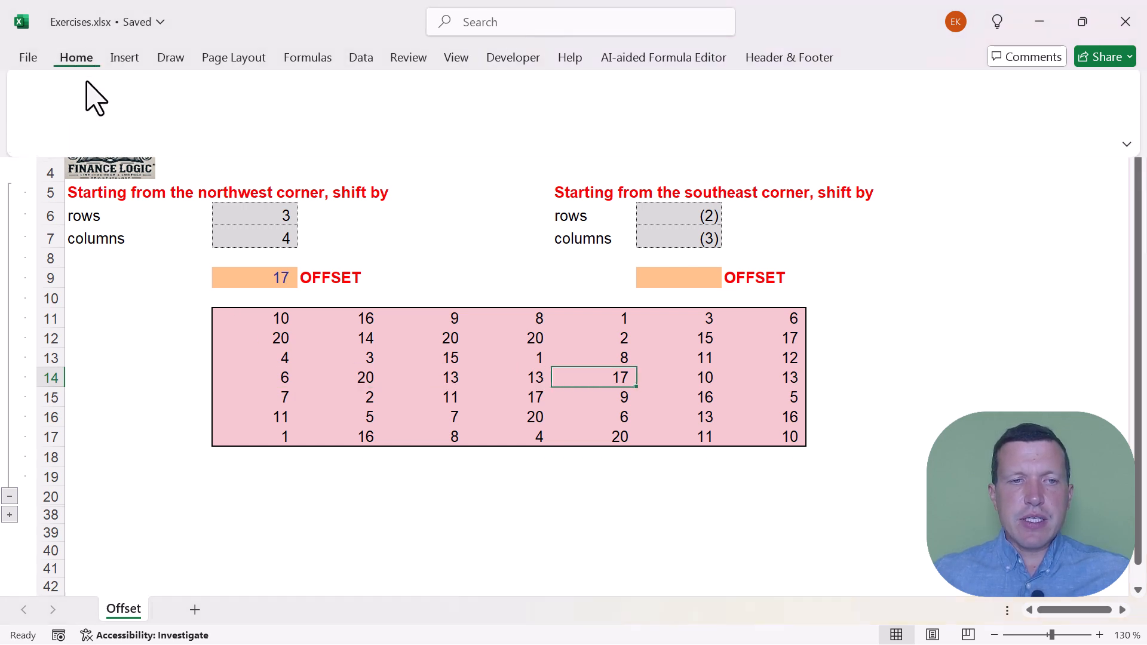
pyautogui.click(173, 130)
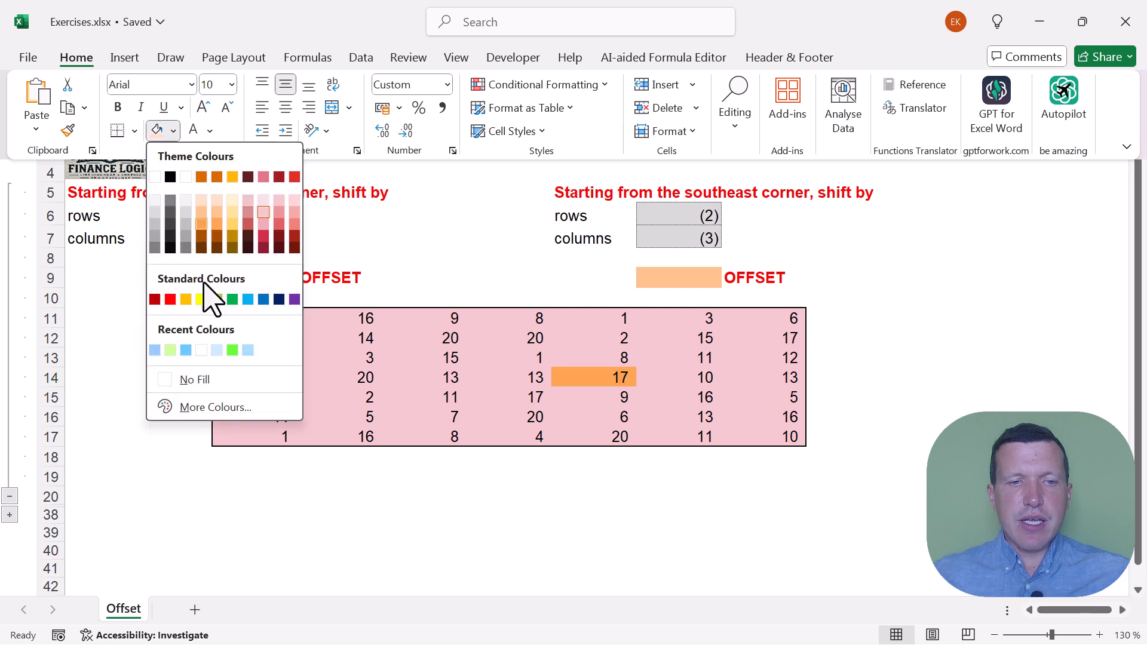
pyautogui.click(202, 299)
pyautogui.click(593, 383)
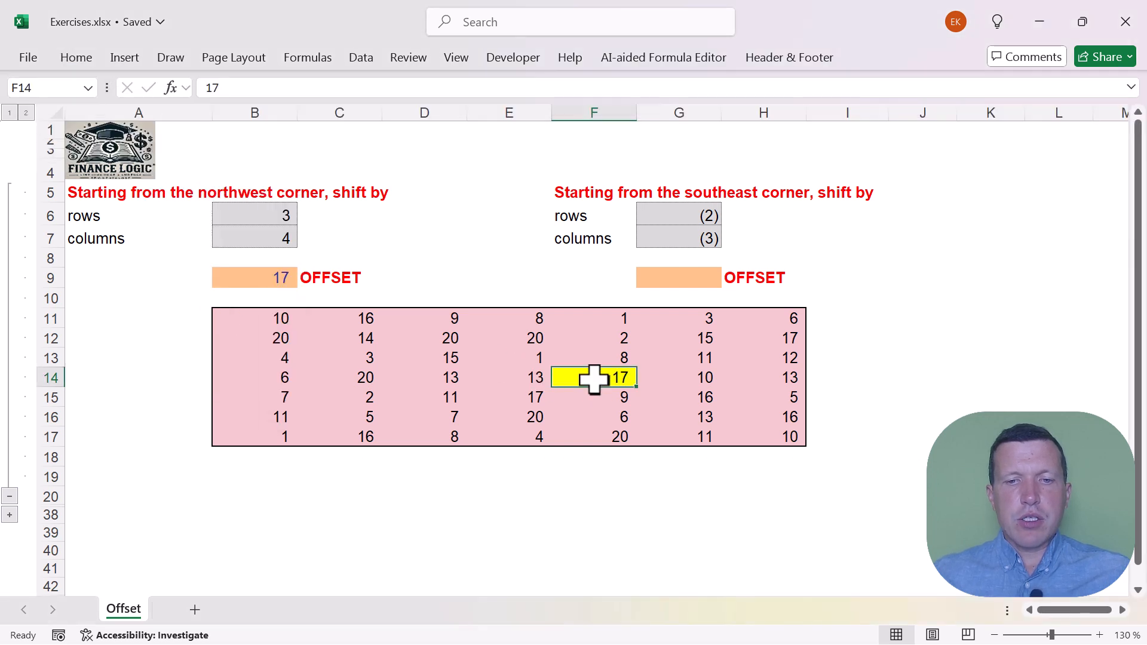
# Review the references in the B9 OFFSET formula and compare its result with the highlighted cell F14
pyautogui.click(240, 279)
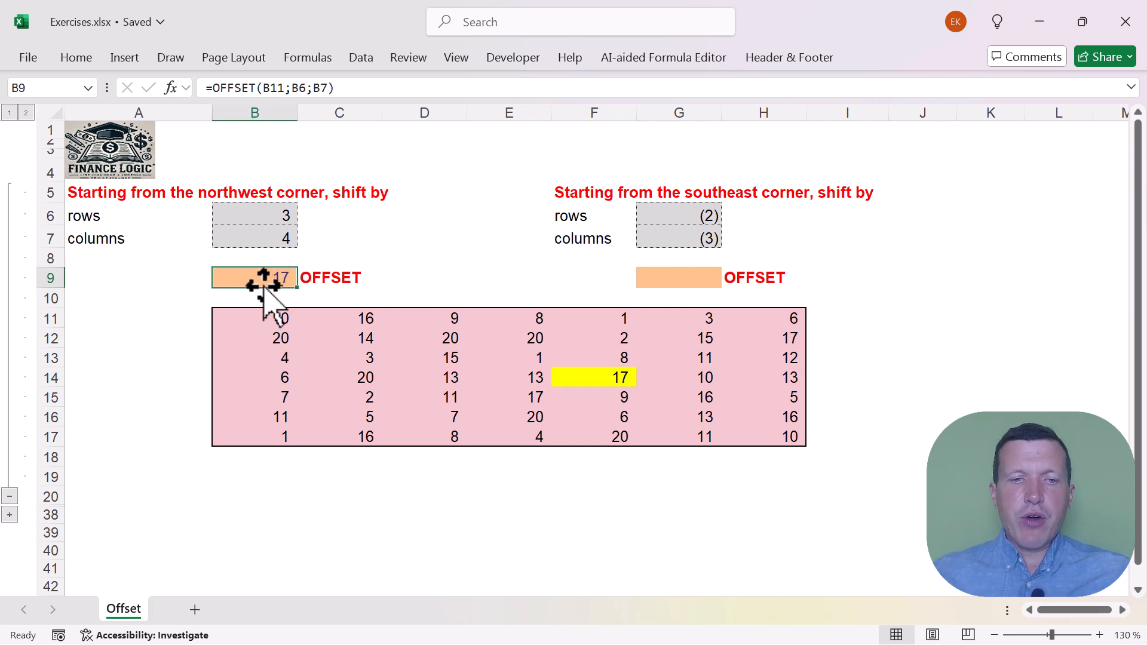
pyautogui.doubleClick(257, 278)
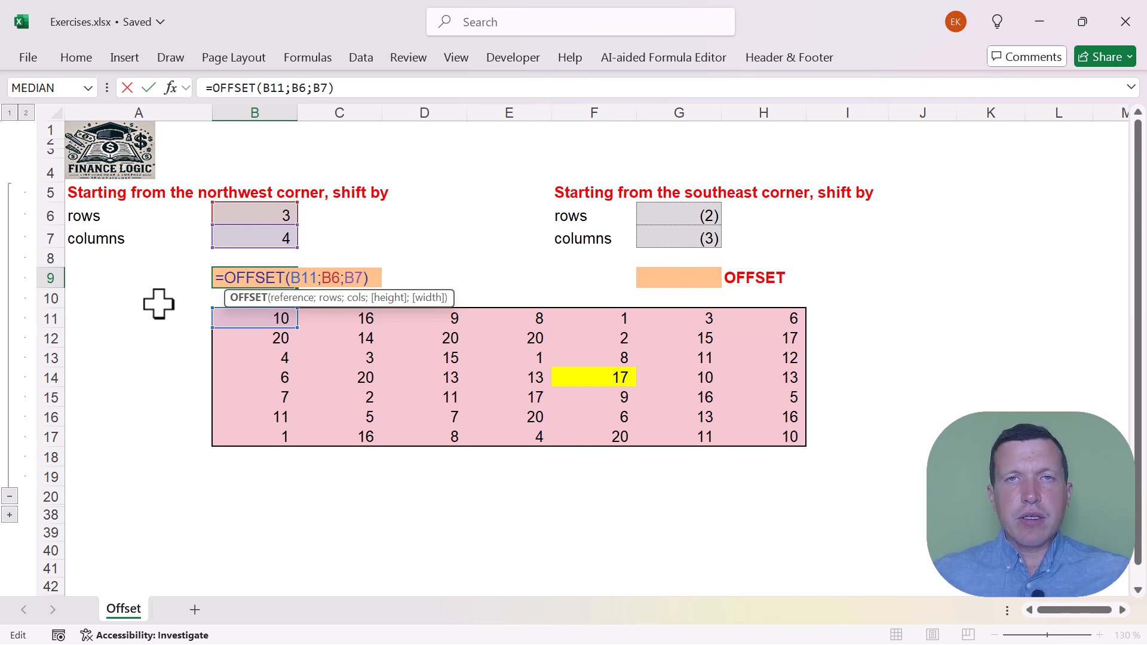
pyautogui.press('Return')
pyautogui.press('Up')
pyautogui.press('Left')
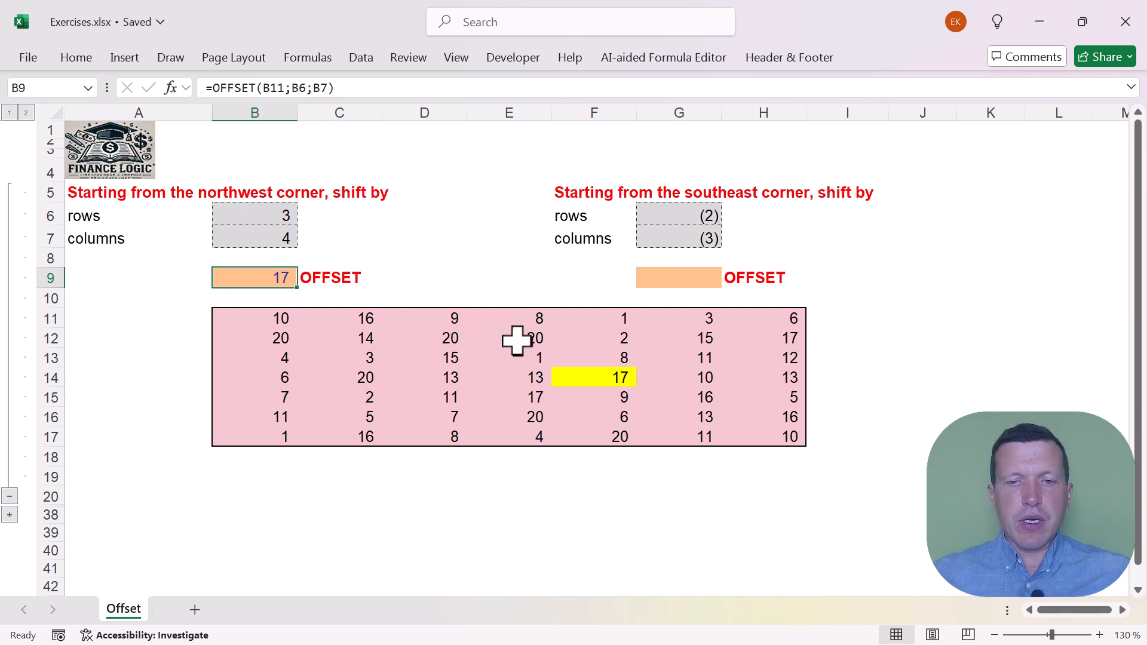
pyautogui.click(568, 375)
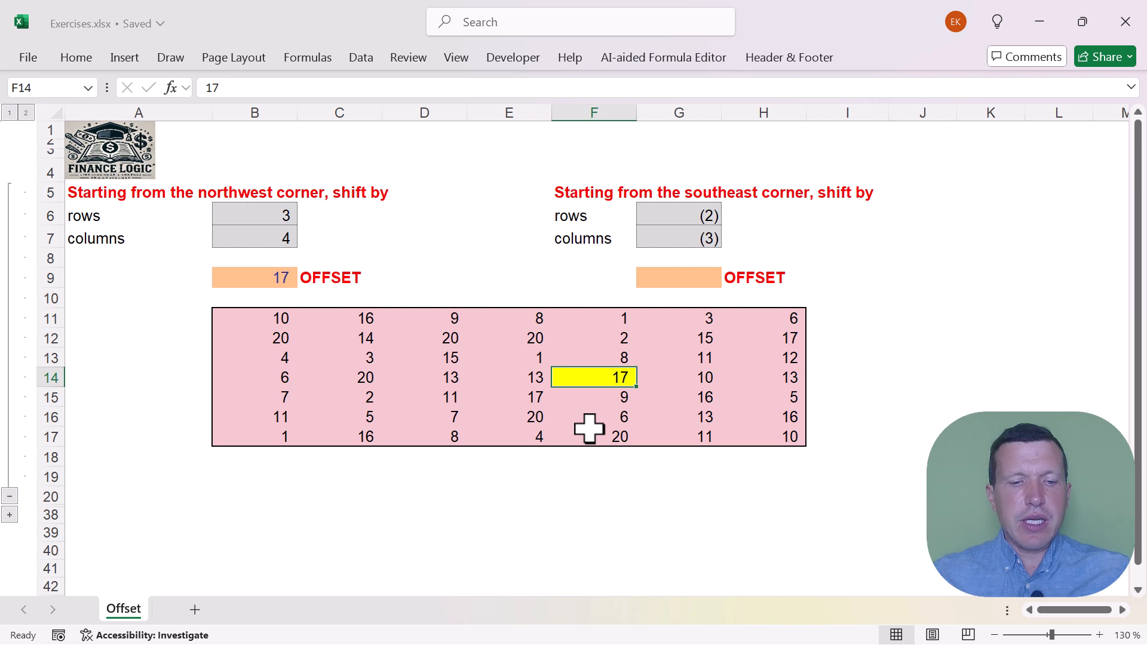
# Set cell F14 to 25 and check how the OFFSET formula in B9 responds
pyautogui.write('25')
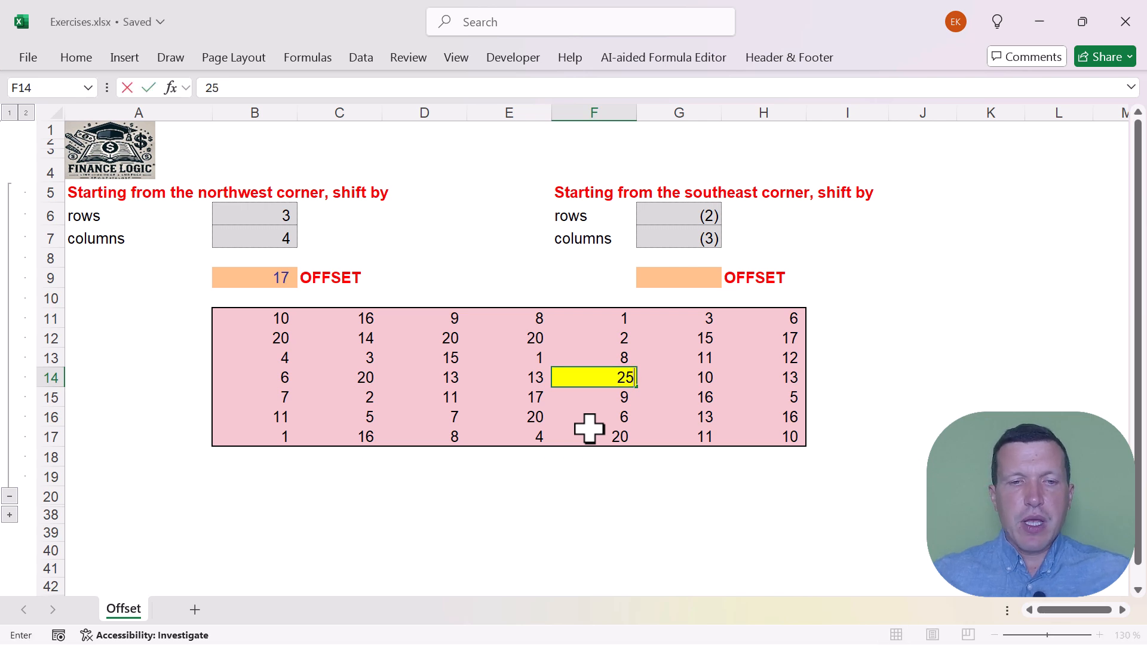
pyautogui.press('Return')
pyautogui.click(241, 276)
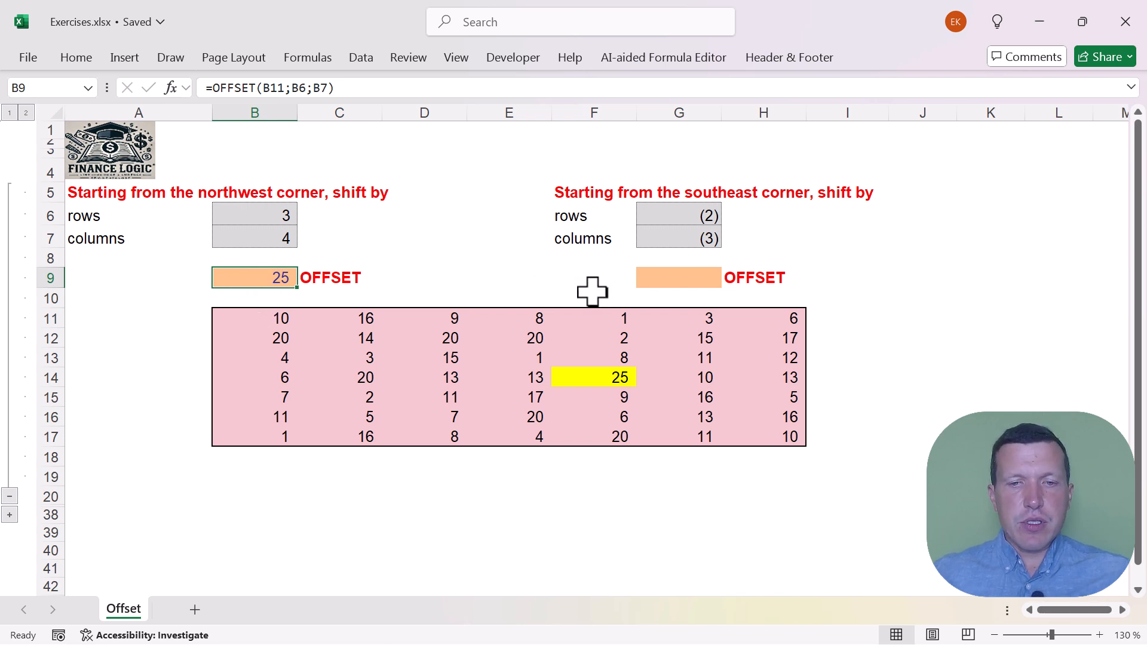
# Restore the value 17 in cell F14 and return to the OFFSET formula in B9
pyautogui.click(598, 378)
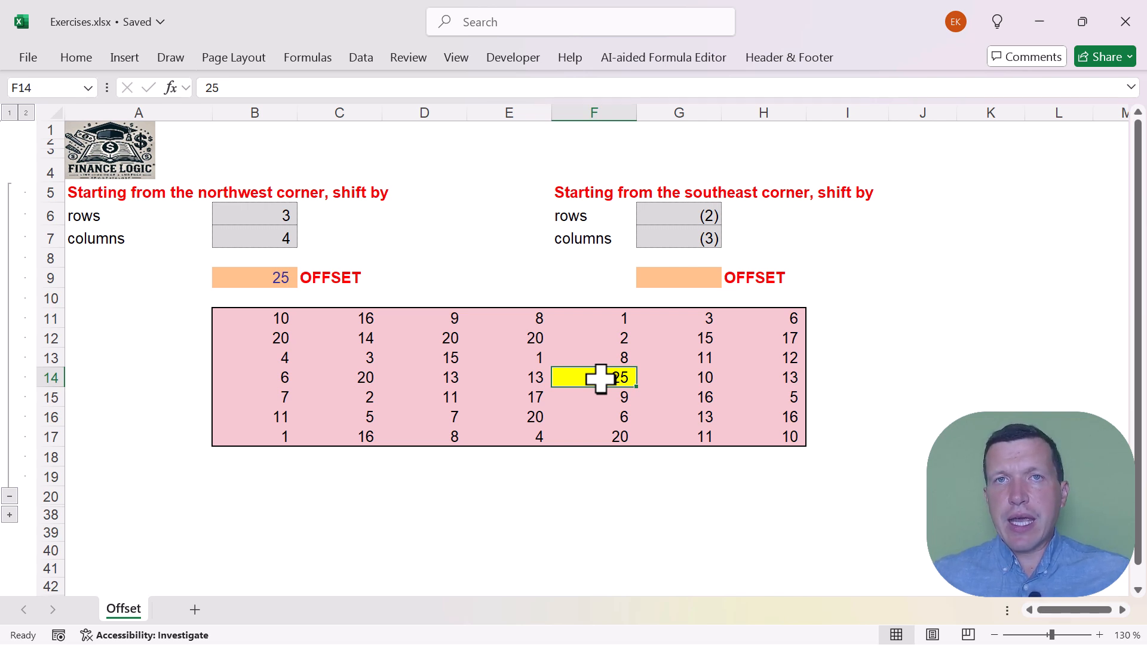
pyautogui.write('17')
pyautogui.hotkey('ctrl', 'Return')
pyautogui.hotkey('ctrl', 'Left')
pyautogui.hotkey('ctrl', 'Up')
pyautogui.hotkey('ctrl', 'Up')
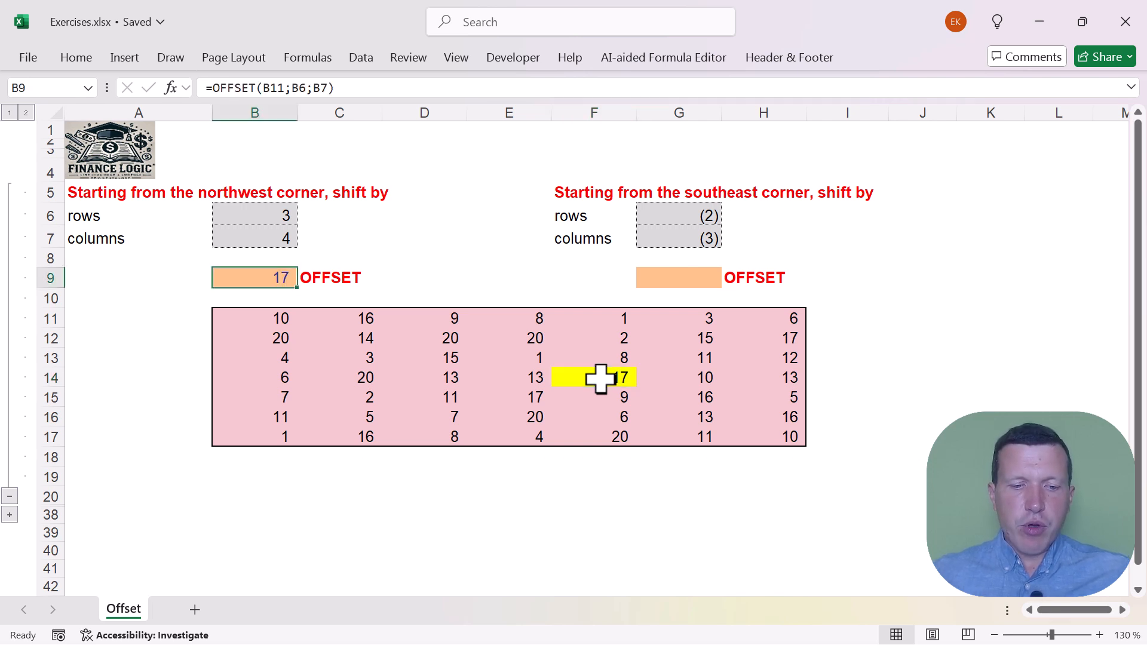
# Check the row shift in G6, and start an OFFSET formula in G9 with the table's southeast corner H17 as the reference
pyautogui.press('Right')
pyautogui.press('Right')
pyautogui.press('Right')
pyautogui.press('Right')
pyautogui.press('Right')
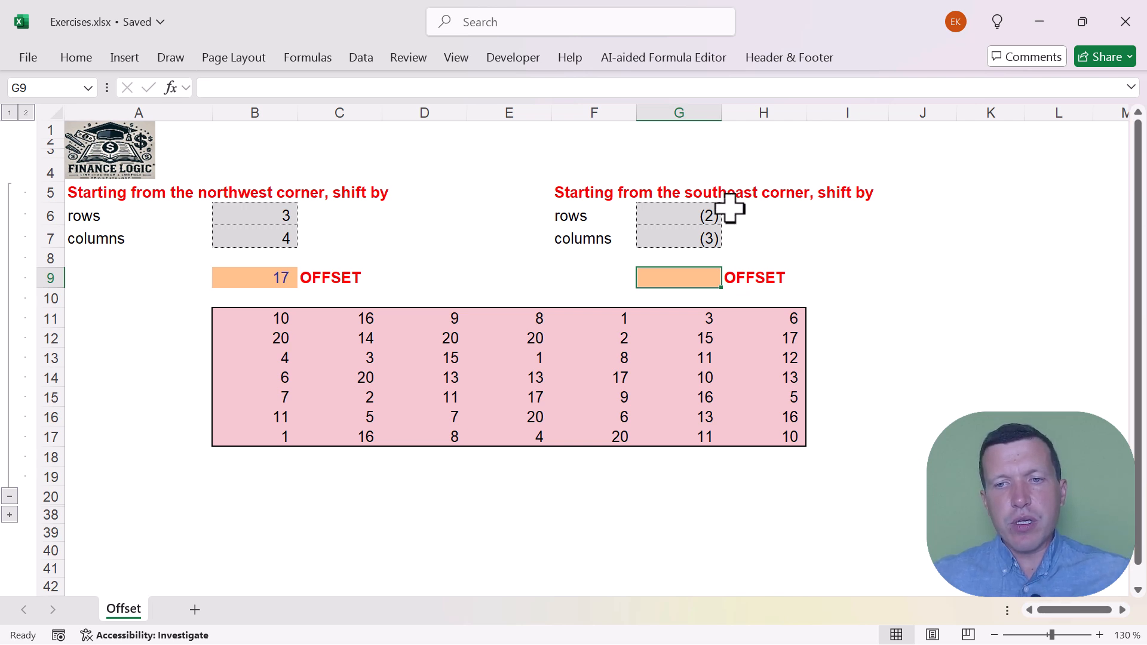
pyautogui.click(676, 215)
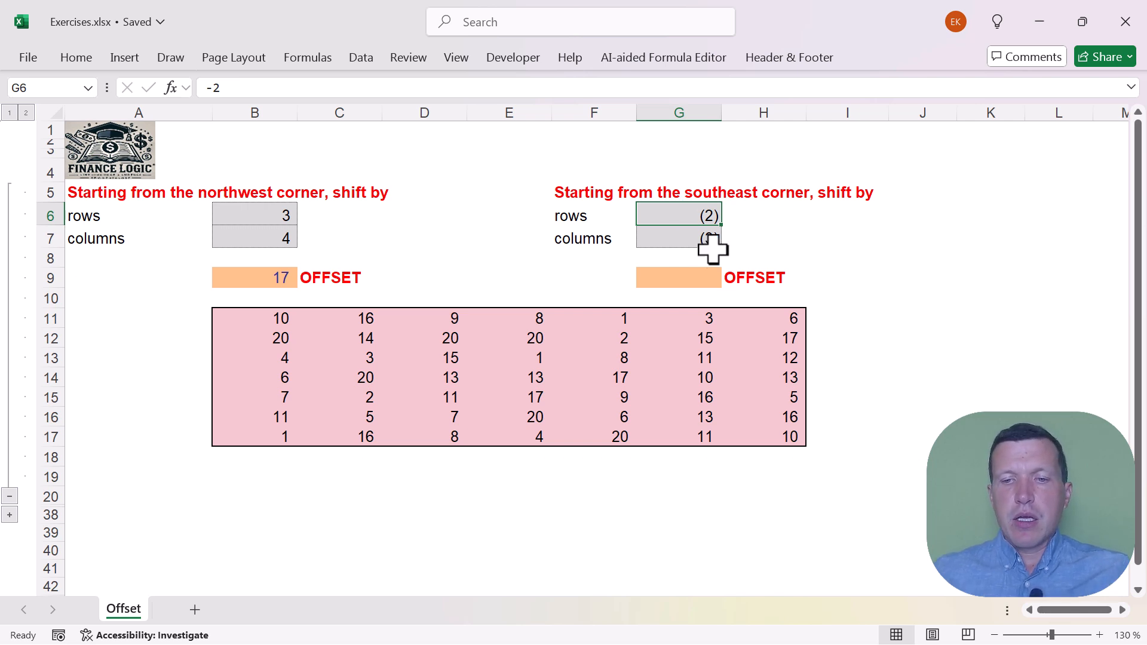
pyautogui.click(691, 269)
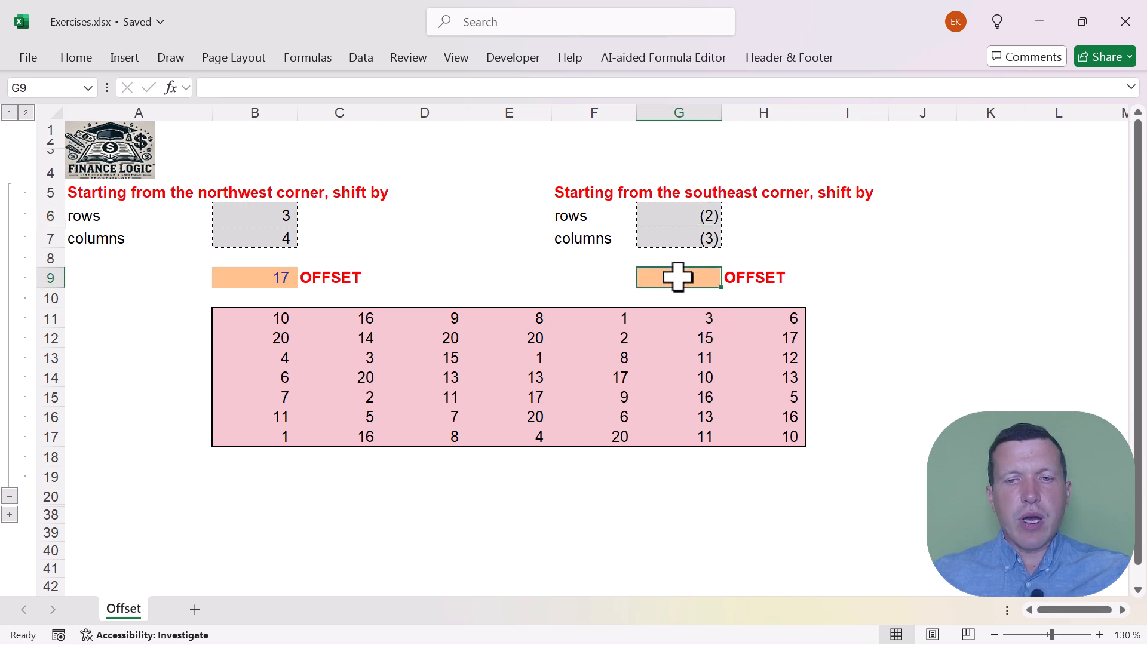
pyautogui.write('=')
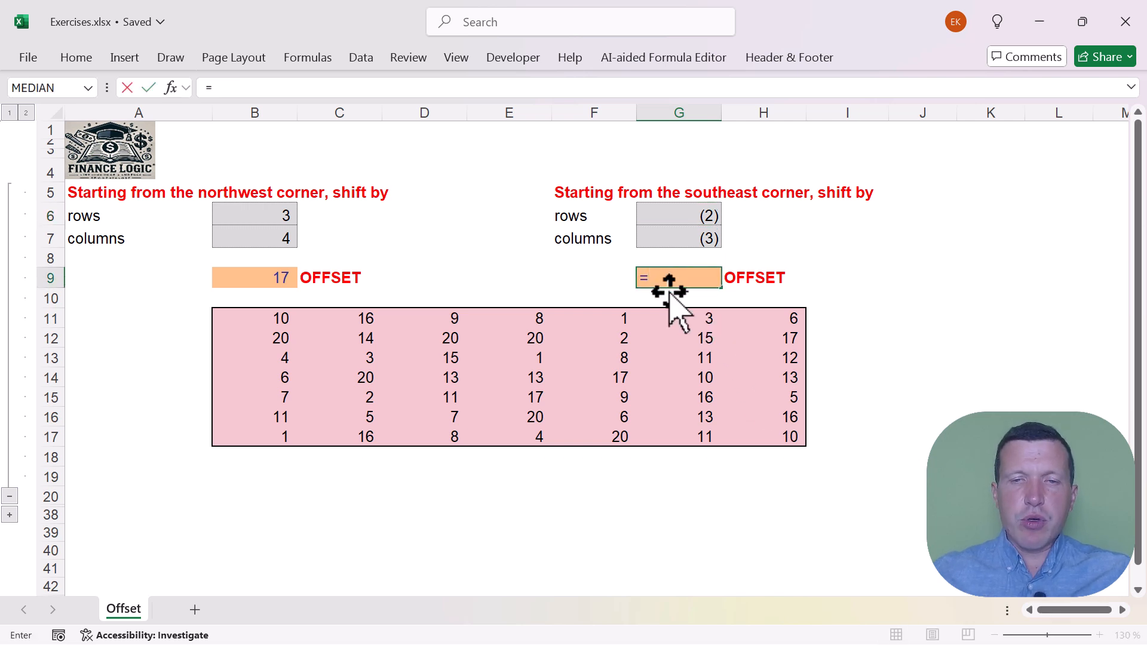
pyautogui.write('offe')
pyautogui.press('BackSpace')
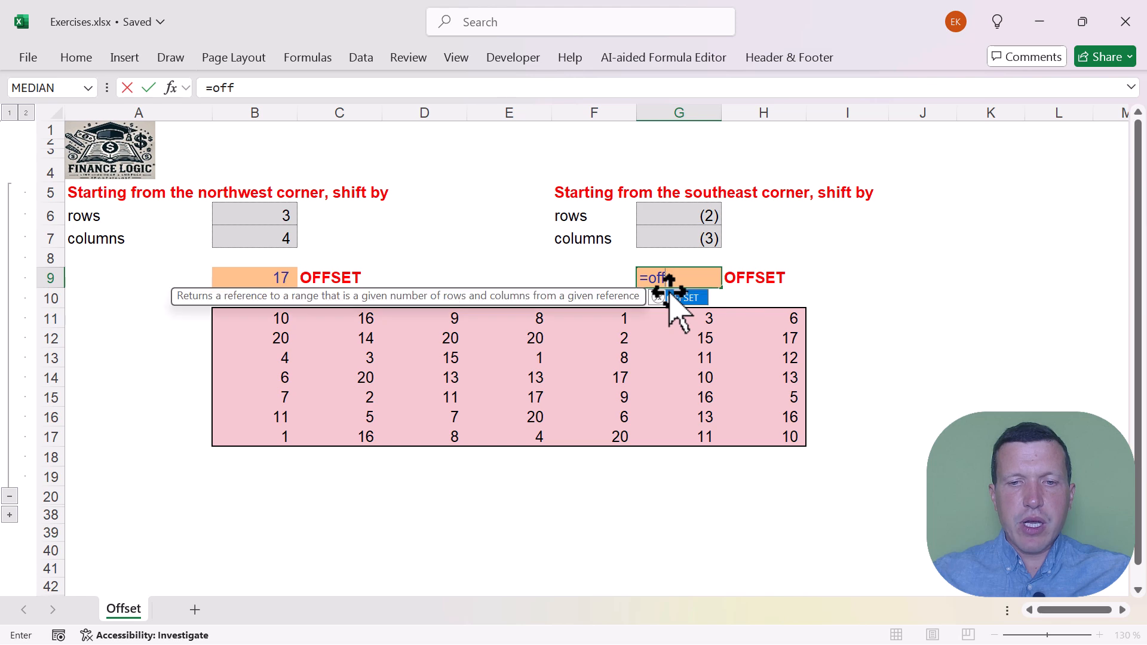
pyautogui.doubleClick(672, 297)
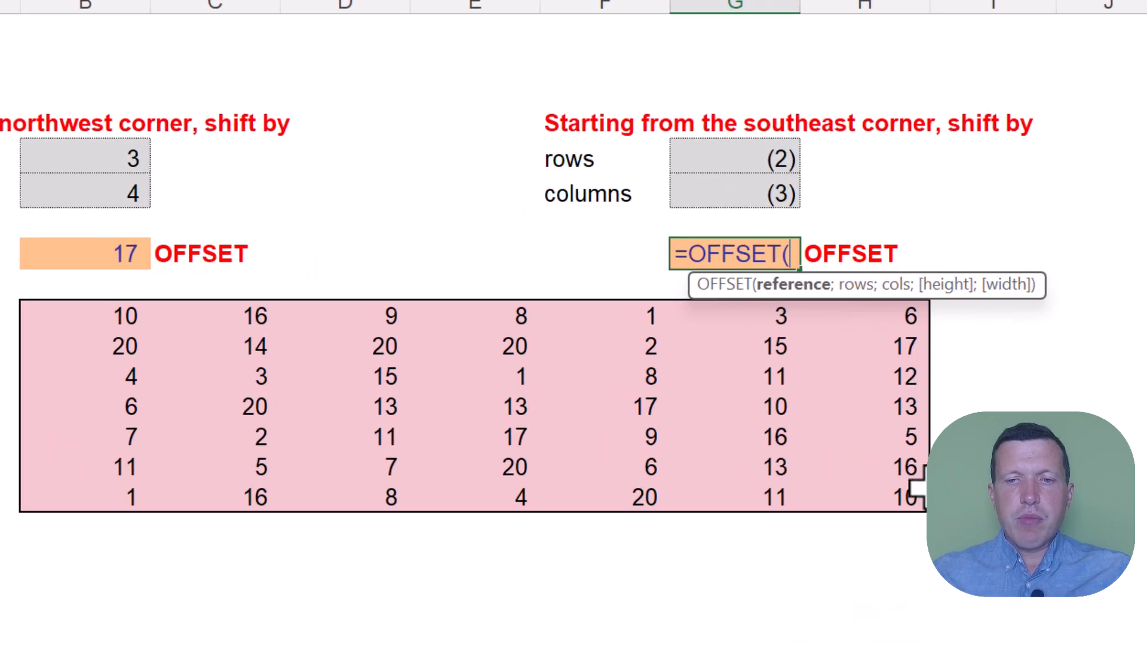
pyautogui.click(878, 499)
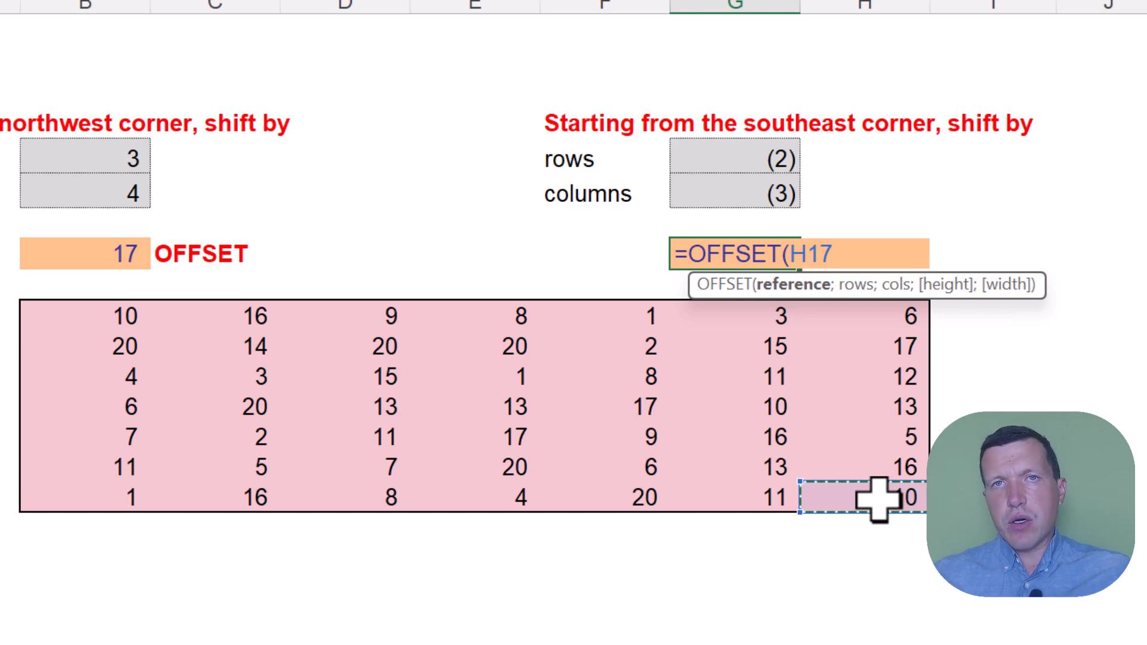
# Add G6 as the rows argument and G7 as the columns argument of the OFFSET formula in G9
pyautogui.write(';')
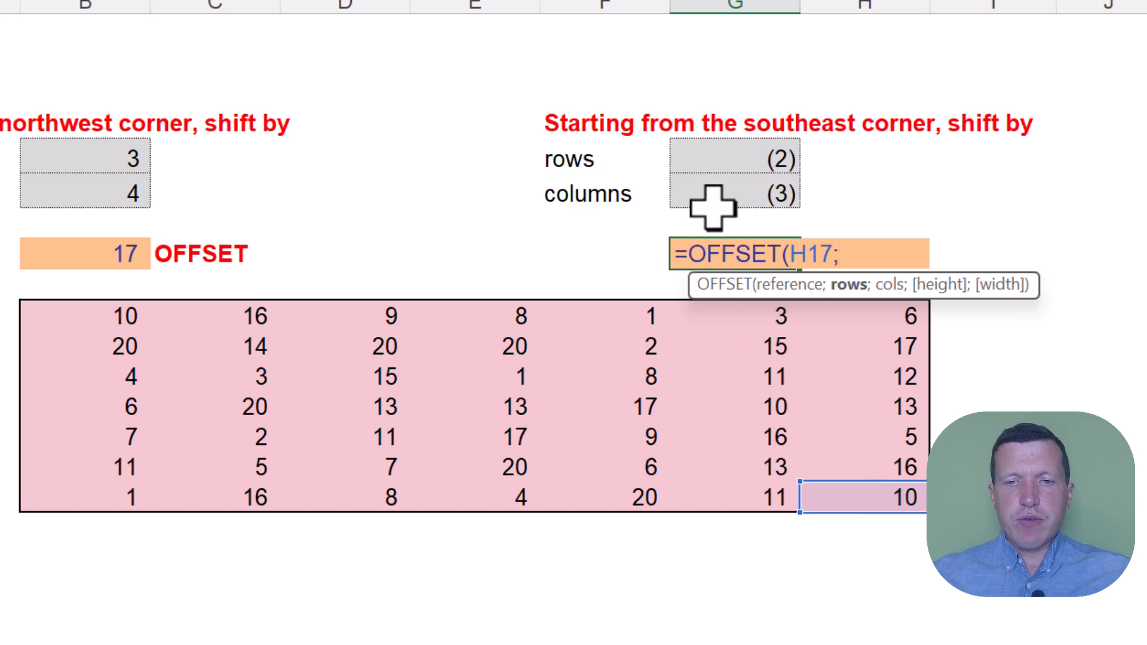
pyautogui.click(732, 159)
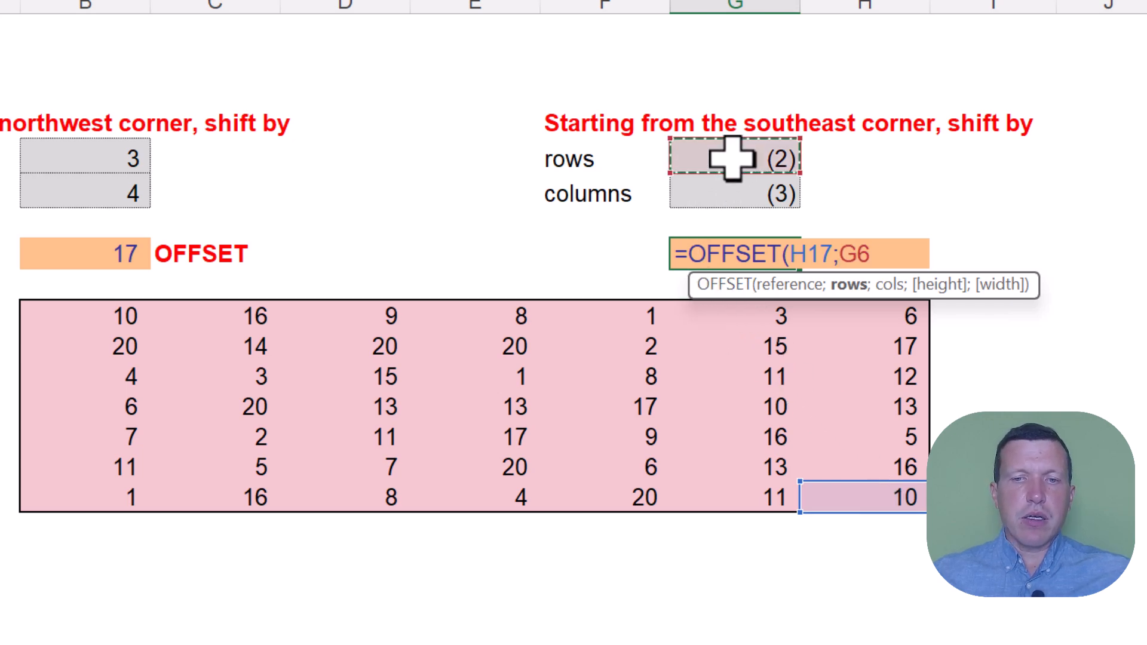
pyautogui.write(';')
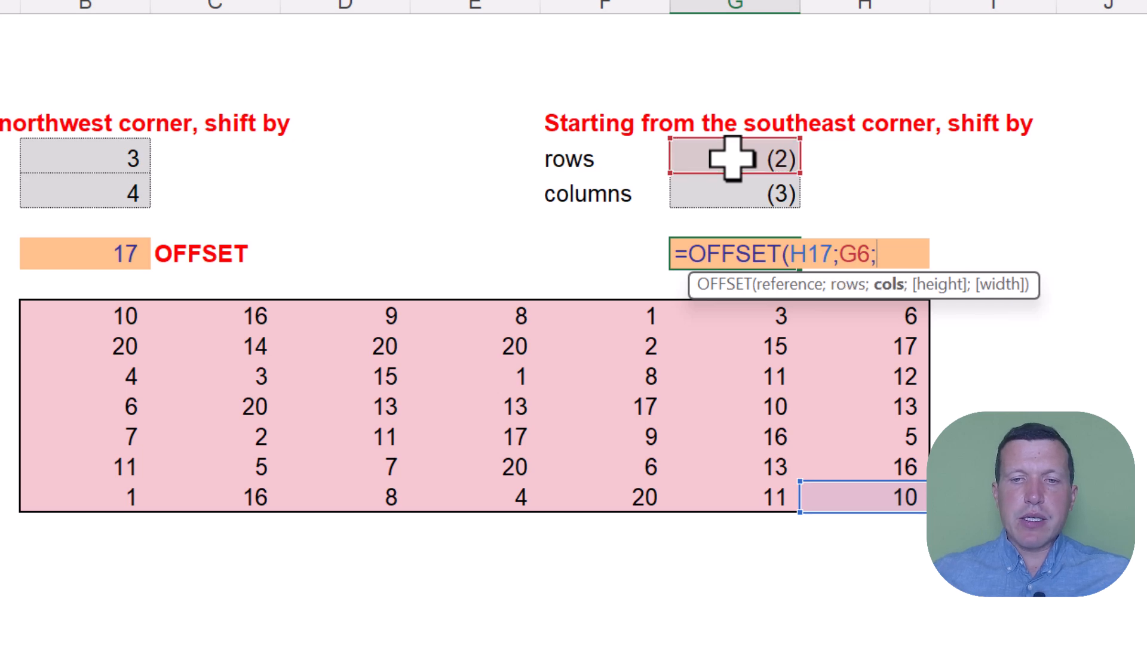
pyautogui.click(740, 192)
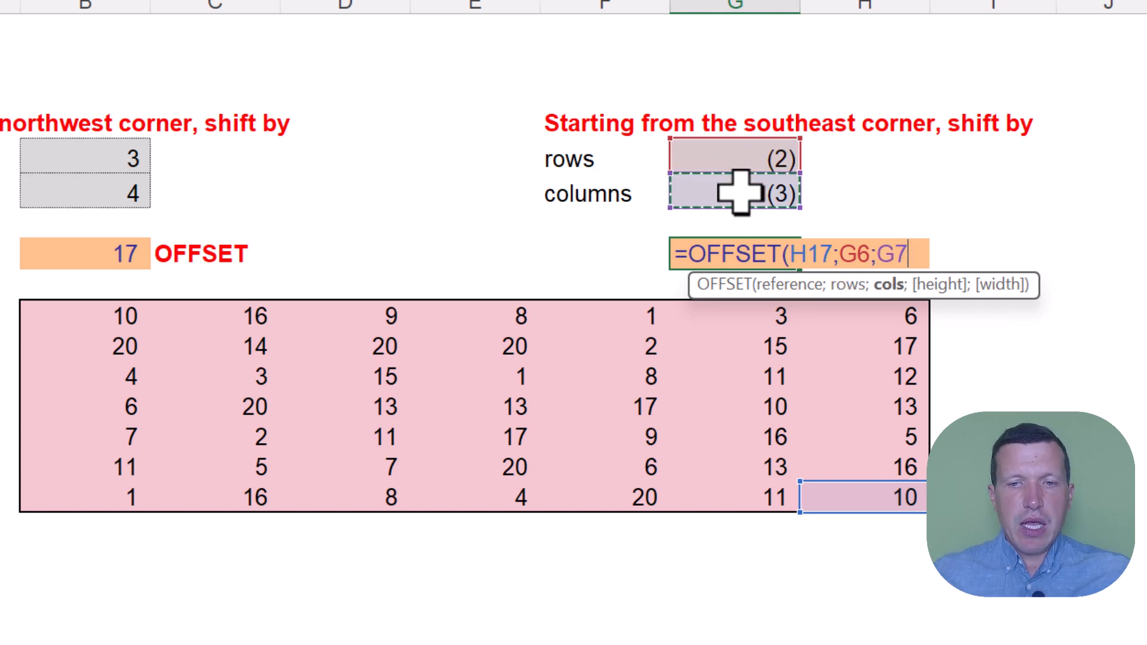
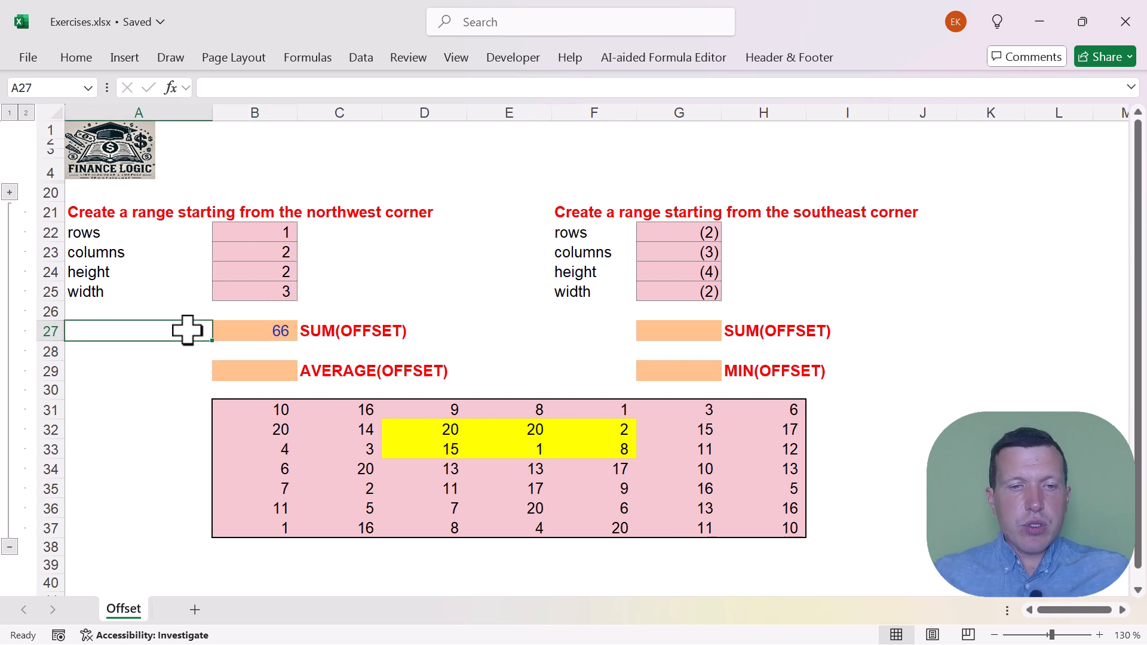
# Check the highlighted range D32:F33, and start an AVERAGE formula in cell B29
pyautogui.click(250, 364)
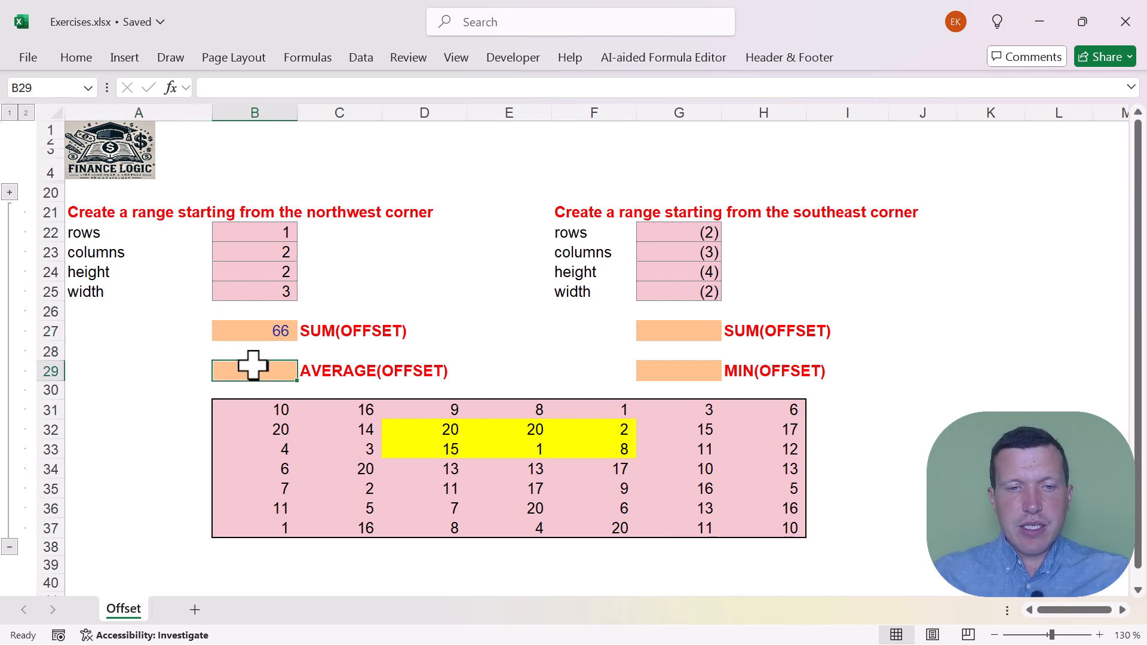
pyautogui.moveTo(438, 426); pyautogui.dragTo(615, 450)
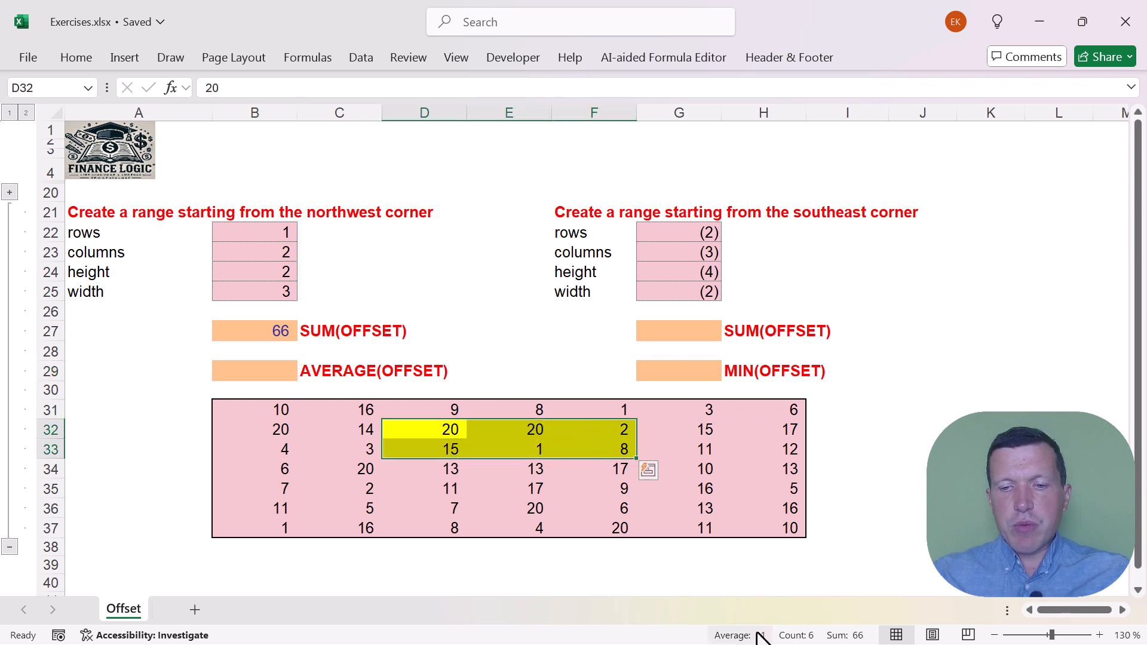
pyautogui.click(265, 366)
pyautogui.write('=aveg')
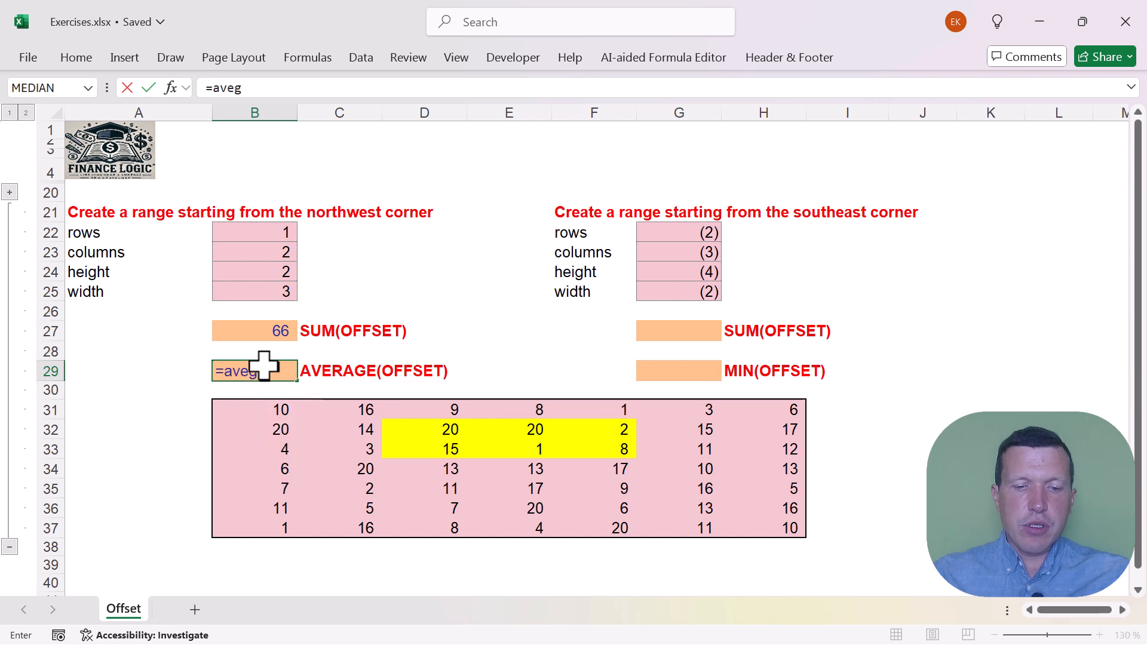
pyautogui.press('BackSpace')
pyautogui.write('rage(')
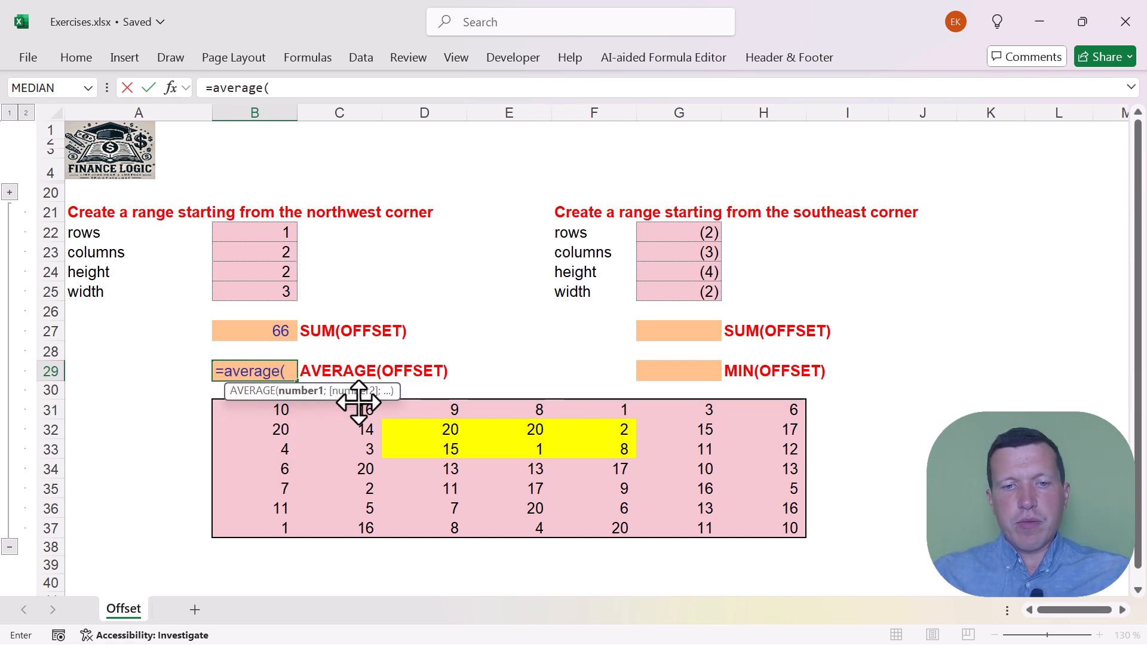
pyautogui.moveTo(418, 430); pyautogui.dragTo(604, 452)
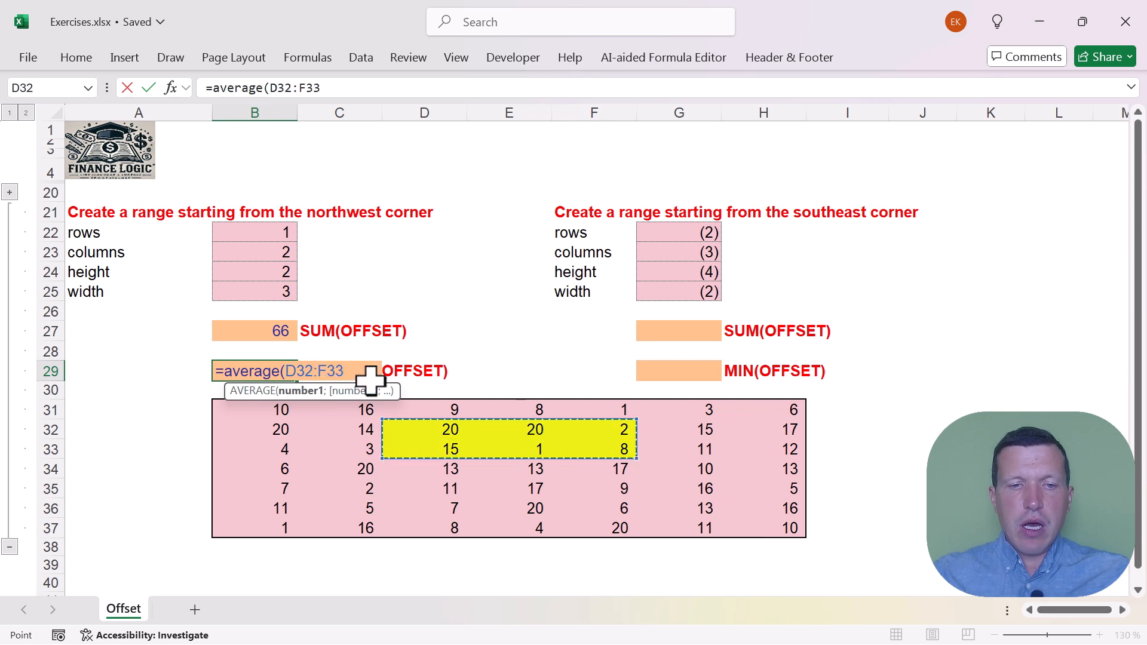
pyautogui.press('BackSpace')
pyautogui.press('BackSpace')
pyautogui.press('BackSpace')
pyautogui.press('BackSpace')
pyautogui.press('BackSpace')
pyautogui.press('BackSpace')
pyautogui.press('BackSpace')
# Nest OFFSET in the B29 AVERAGE formula, with B31 as the reference, B22 as rows and B23 as columns
pyautogui.write('offset(')
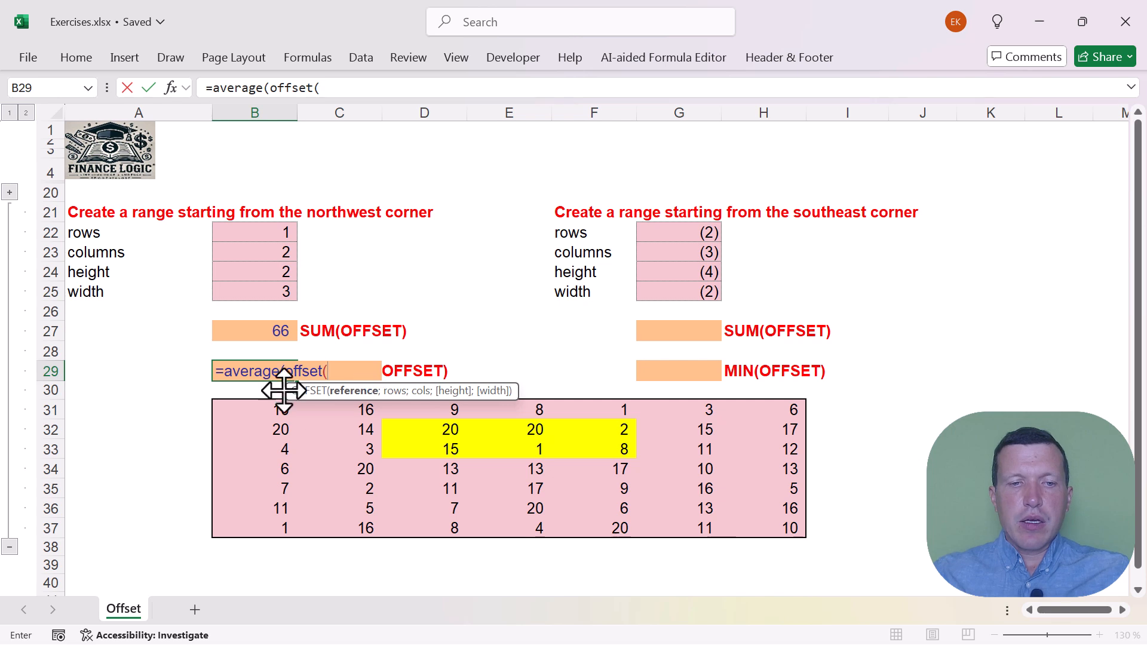
pyautogui.click(249, 407)
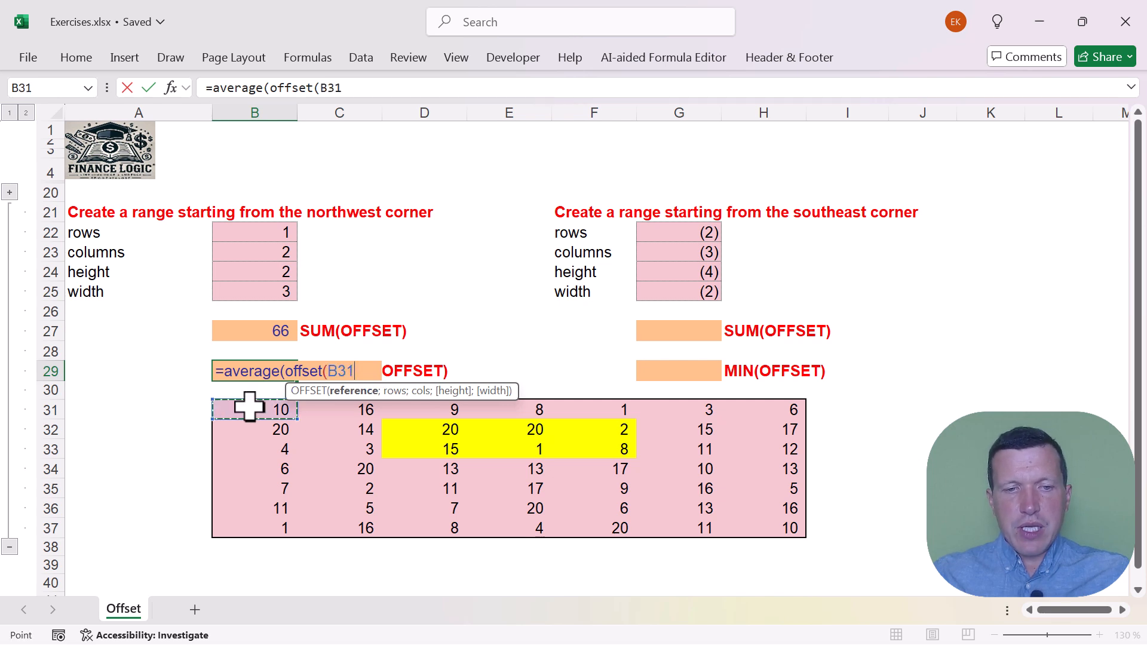
pyautogui.write(';')
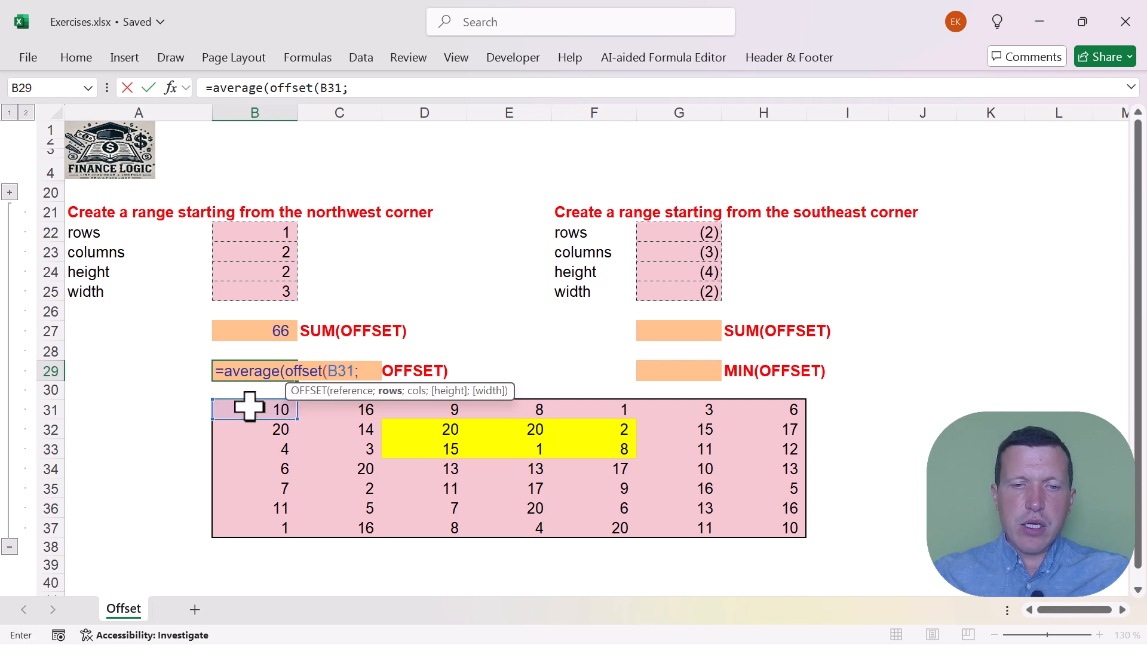
pyautogui.click(253, 233)
pyautogui.write(';')
pyautogui.click(251, 254)
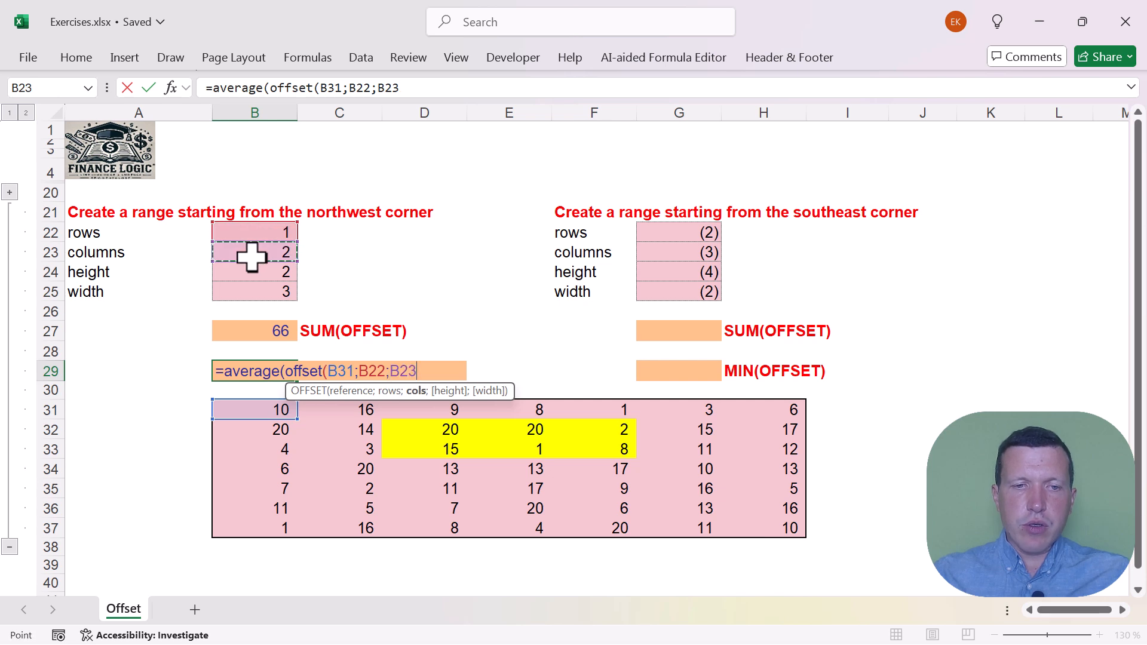
pyautogui.write(';')
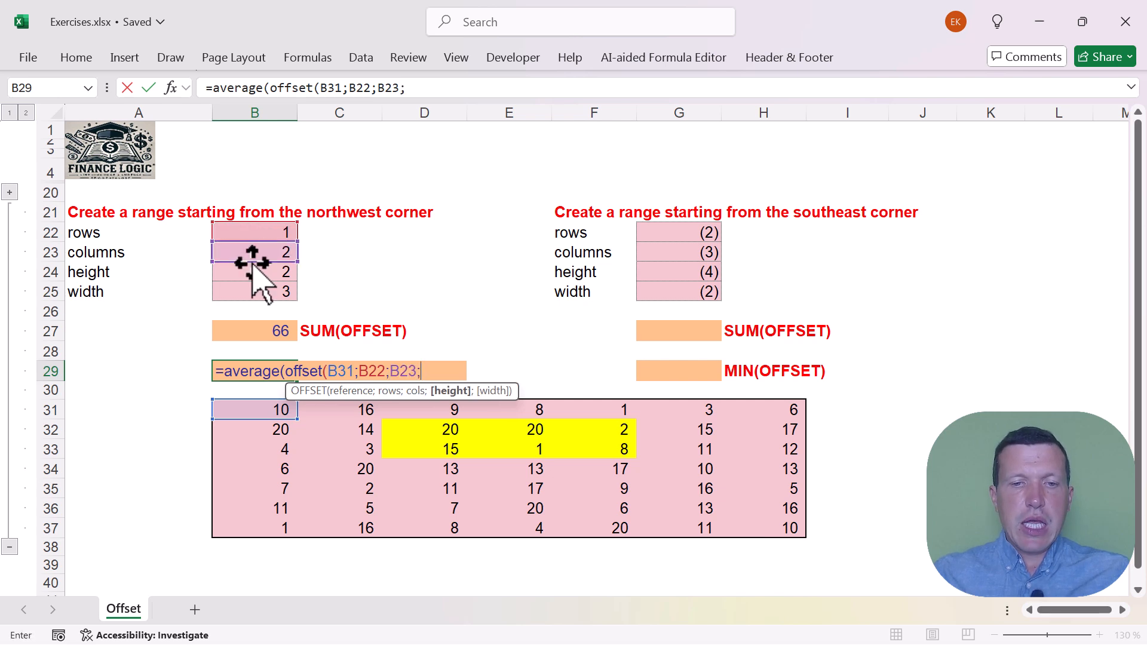
# Add B24 as the height and B25 as the width of the OFFSET, and complete the AVERAGE formula in B29
pyautogui.click(251, 270)
pyautogui.write(';')
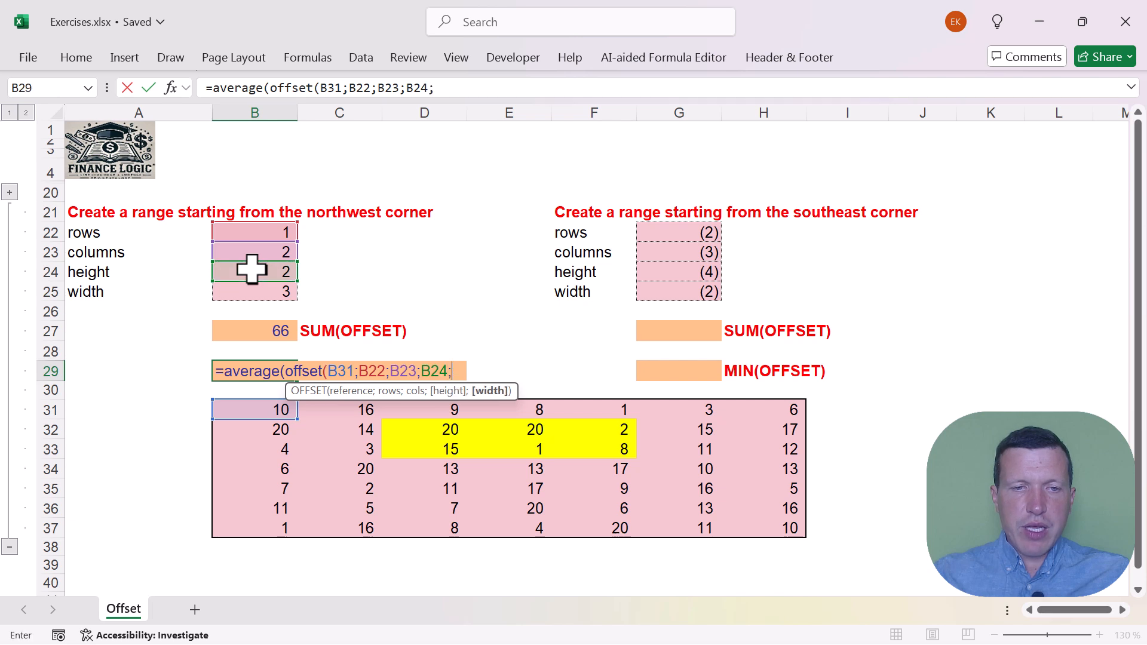
pyautogui.click(249, 292)
pyautogui.write('))')
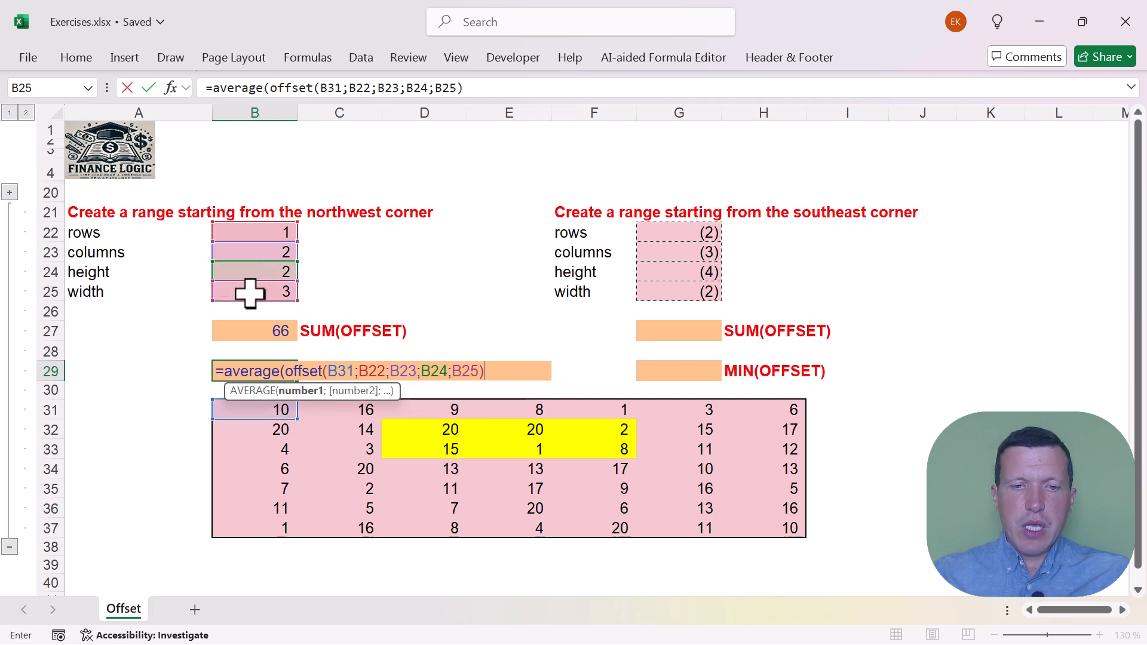
pyautogui.press('Return')
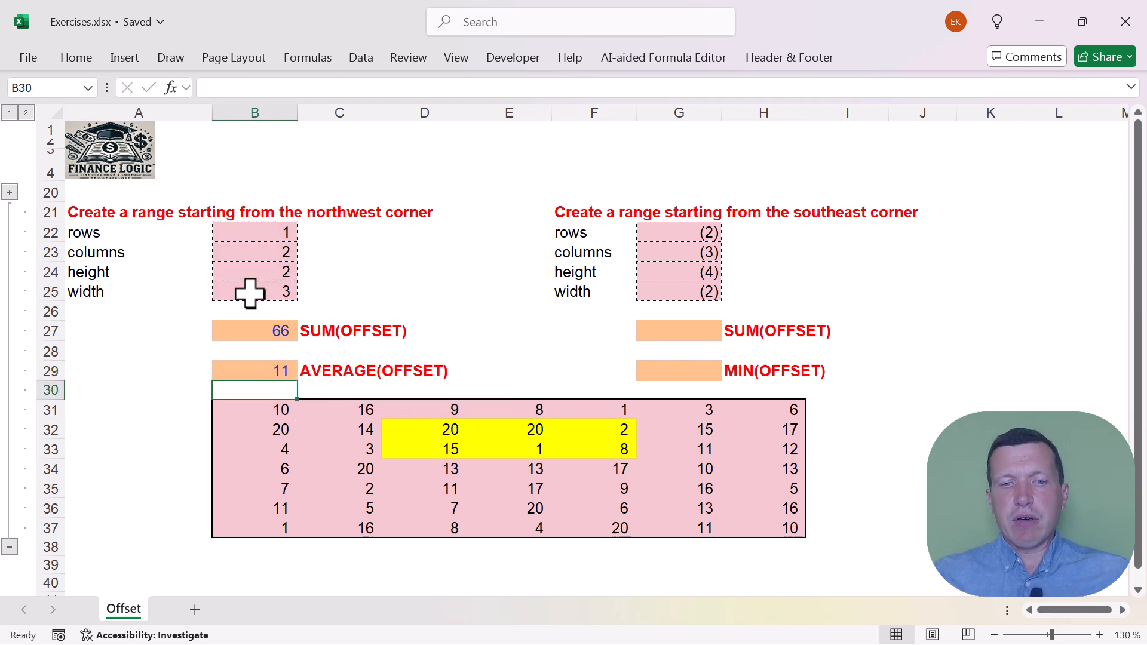
# Check the B29 average against range D32:F33, and replace that range's yellow highlight with the table's pink fill
pyautogui.click(249, 369)
pyautogui.moveTo(418, 432); pyautogui.dragTo(602, 451)
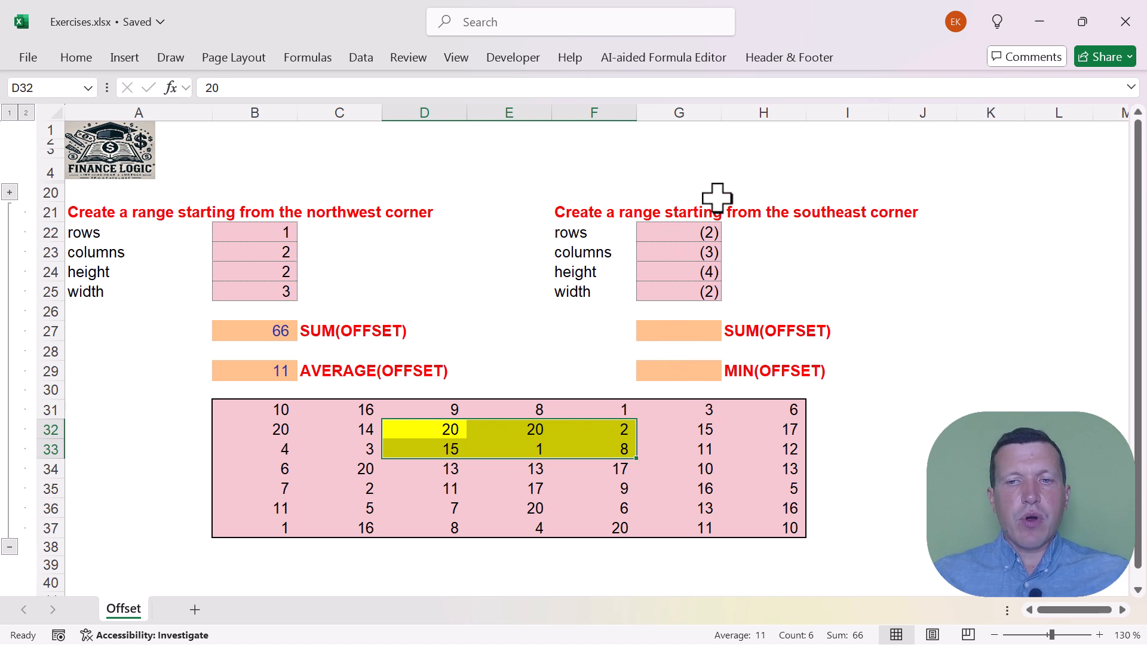
pyautogui.keyDown('shift'); pyautogui.click(604, 466); pyautogui.keyUp('shift')
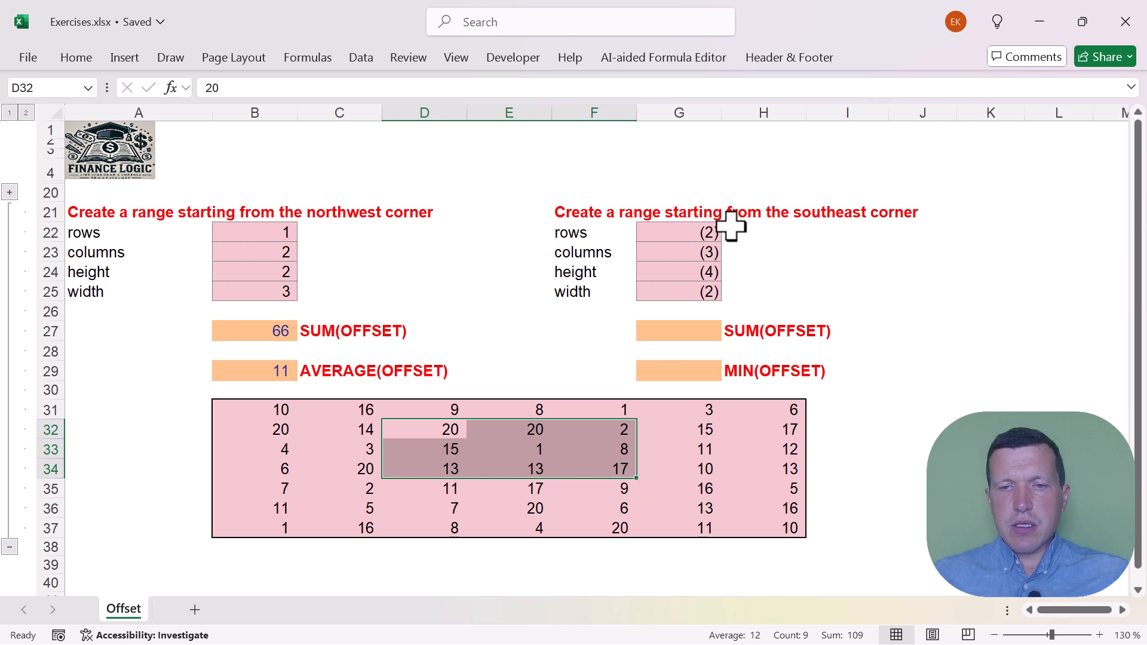
# Trace the southeast-corner shift from H37 two rows up and three columns to the left, to cell E35
pyautogui.click(771, 526)
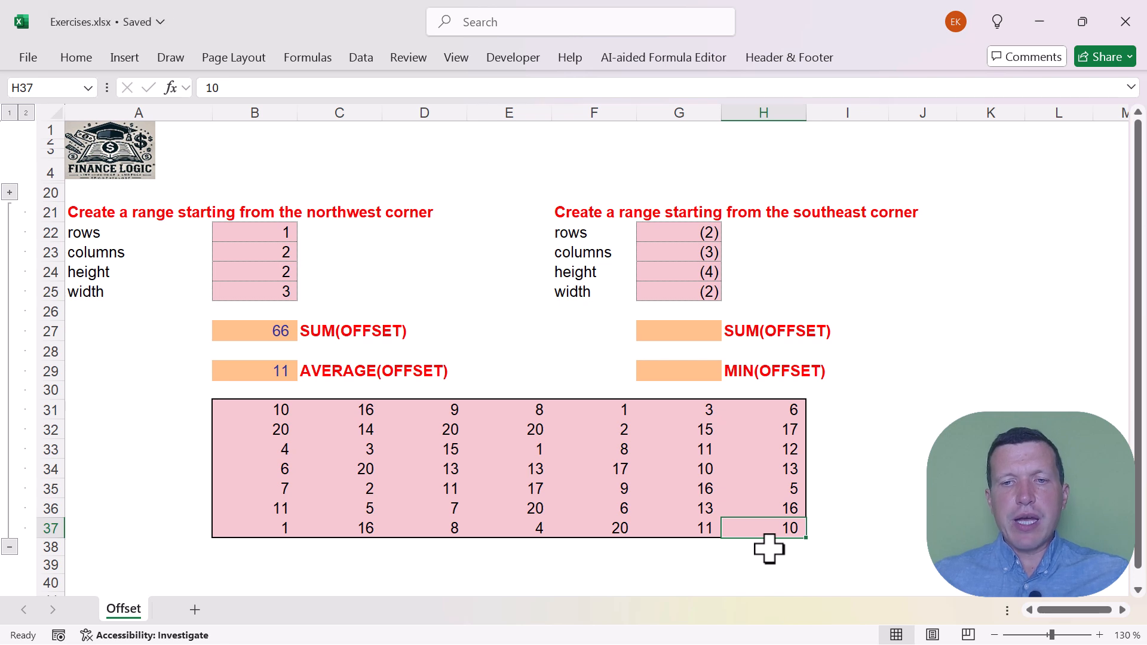
pyautogui.press('Up')
pyautogui.press('Up')
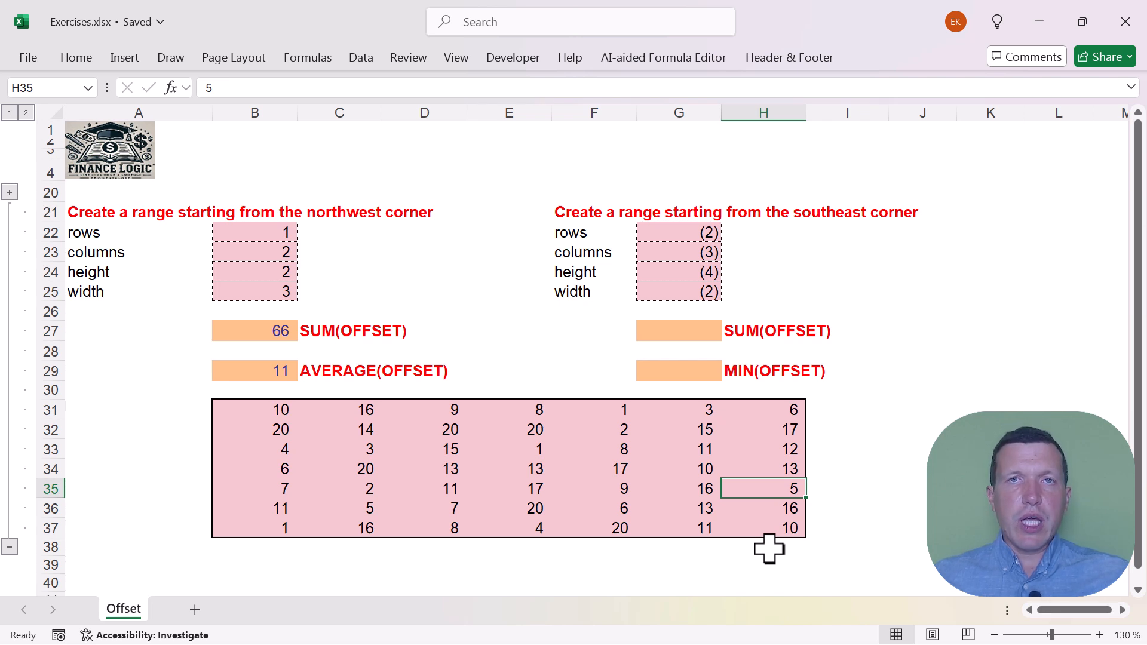
pyautogui.press('Left')
pyautogui.press('Left')
pyautogui.press('Left')
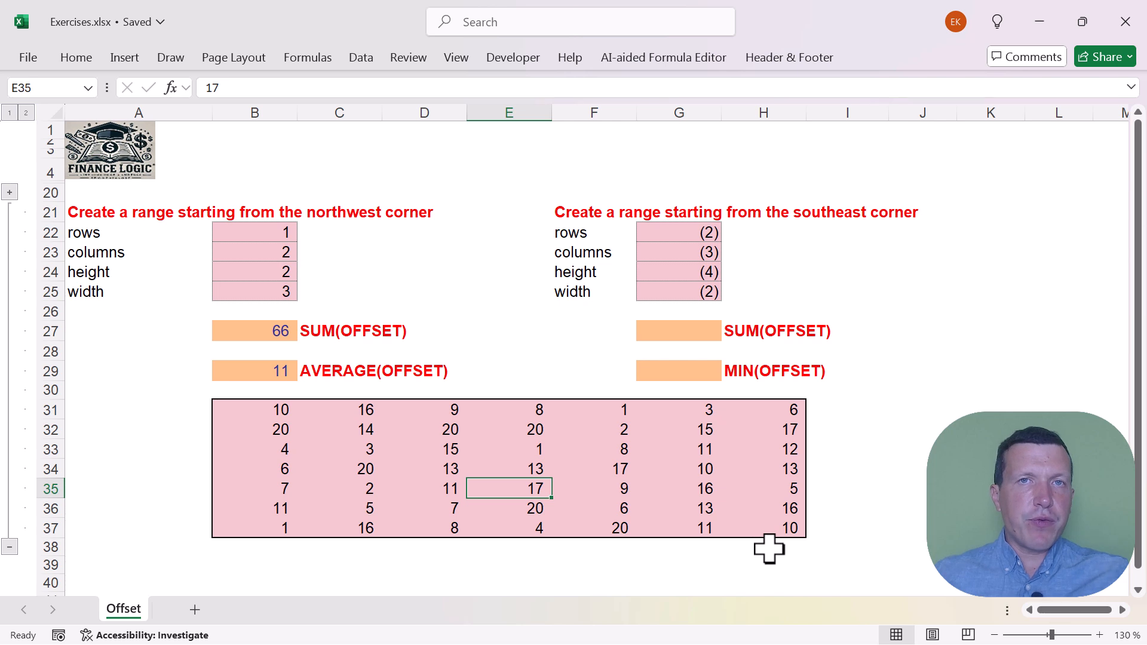
# Extend the selection from E35 to four rows high and two columns wide, D32:E35, and fill it yellow
pyautogui.hotkey('shift', 'Up')
pyautogui.hotkey('shift', 'Up')
pyautogui.hotkey('shift', 'Up')
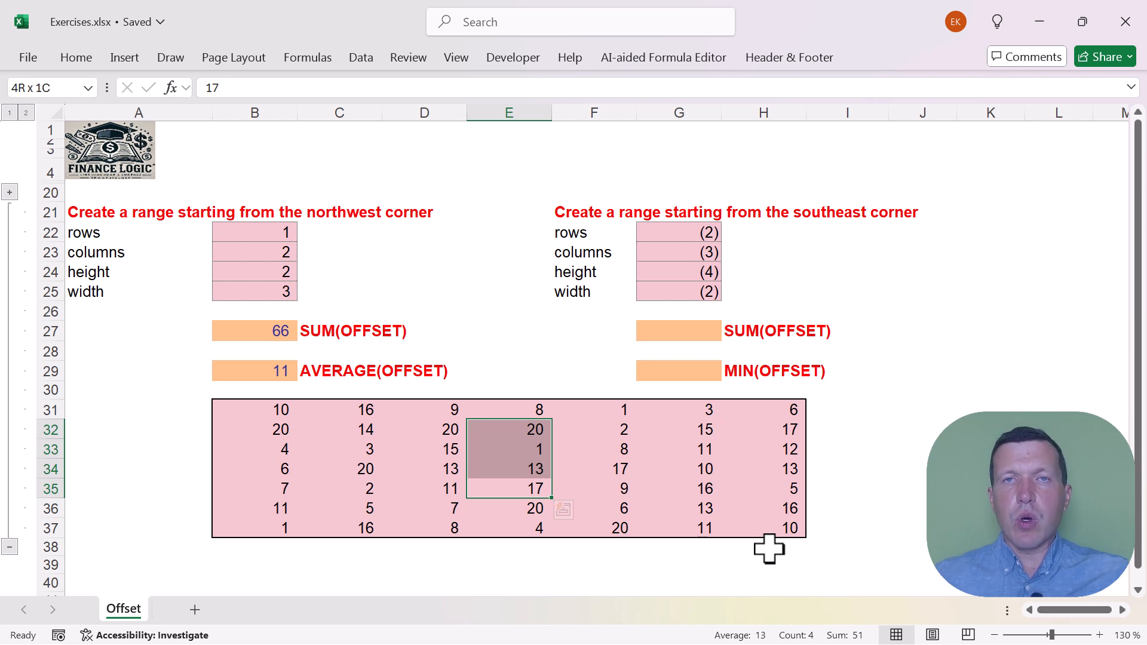
pyautogui.hotkey('shift', 'Left')
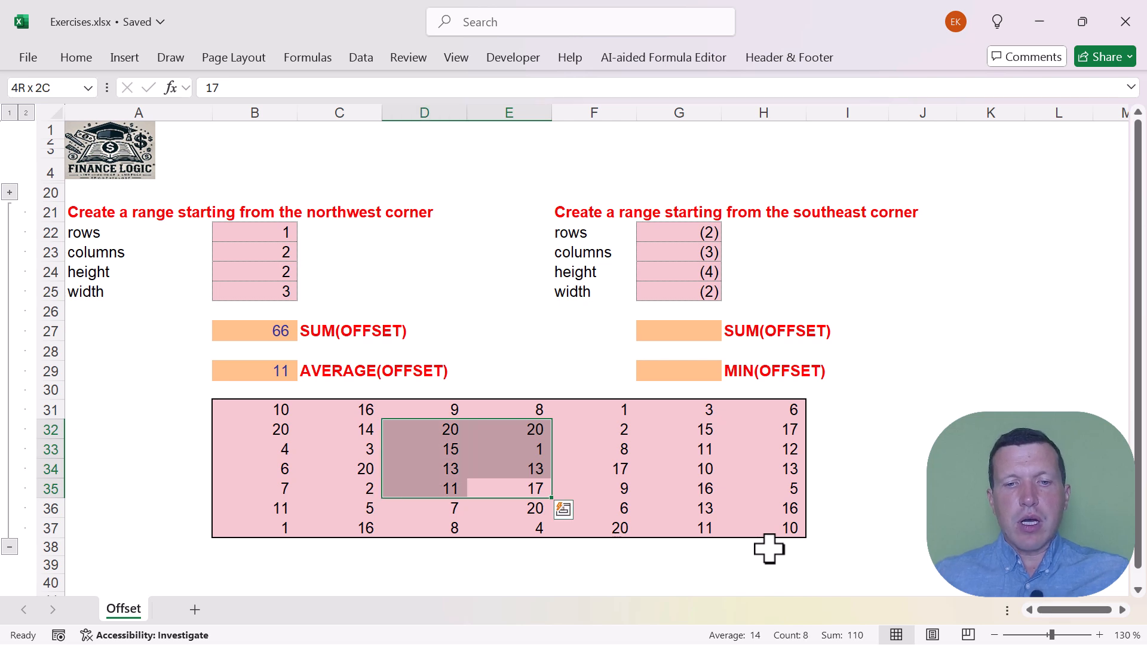
pyautogui.click(78, 57)
pyautogui.click(157, 130)
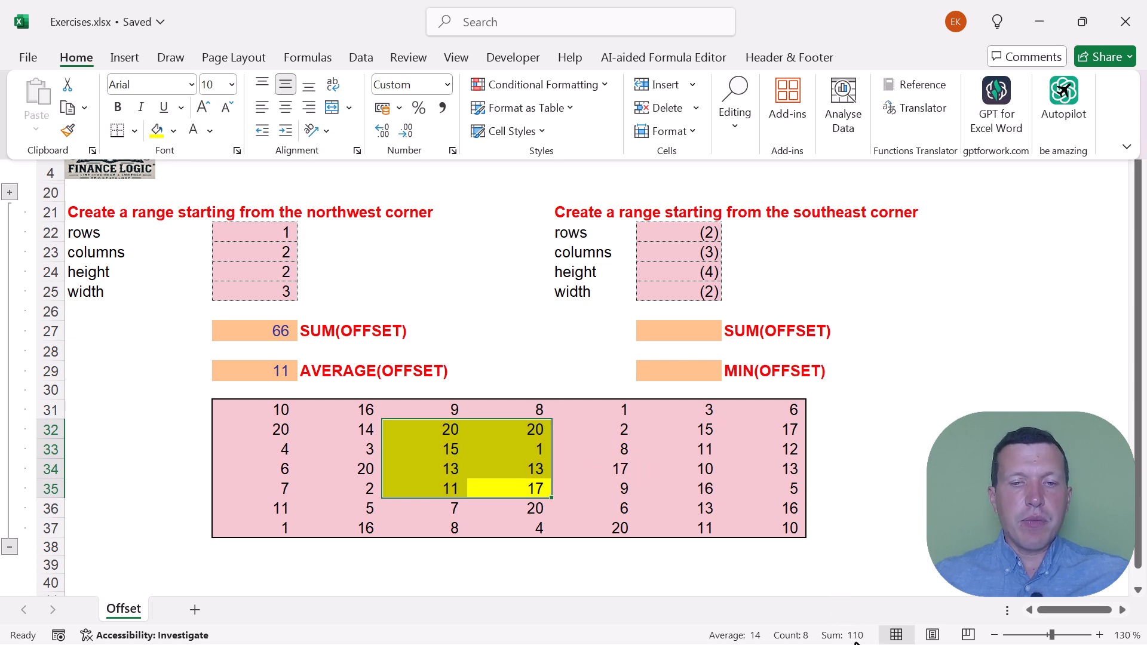
pyautogui.click(427, 433)
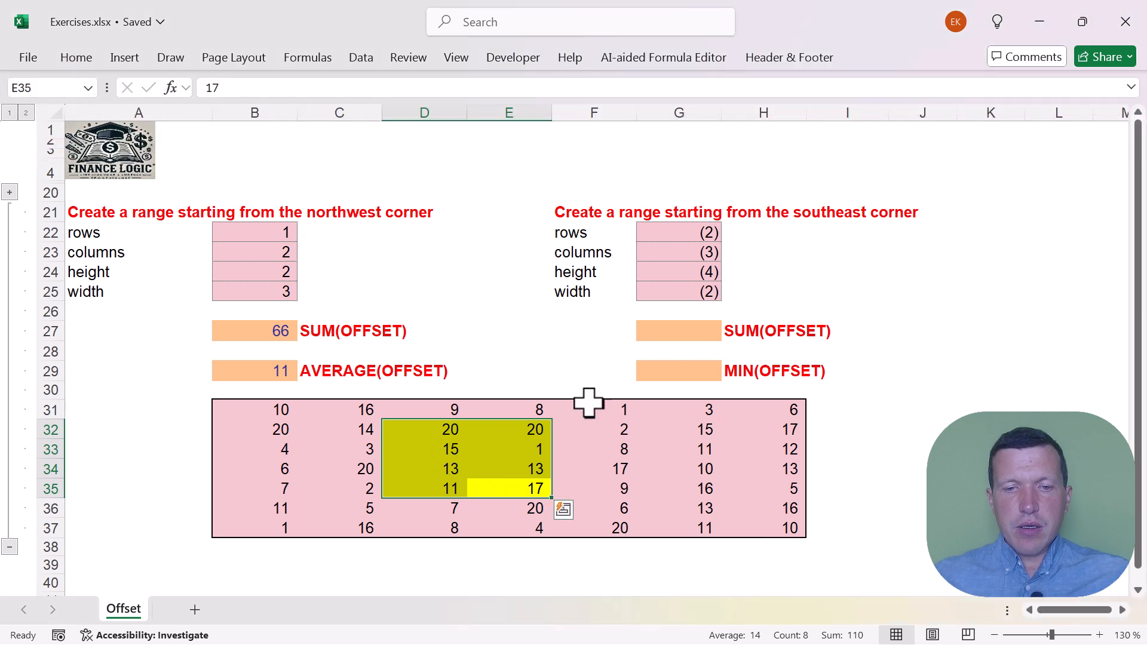
# Start a SUM formula in cell G27 with the OFFSET function nested inside it
pyautogui.click(684, 332)
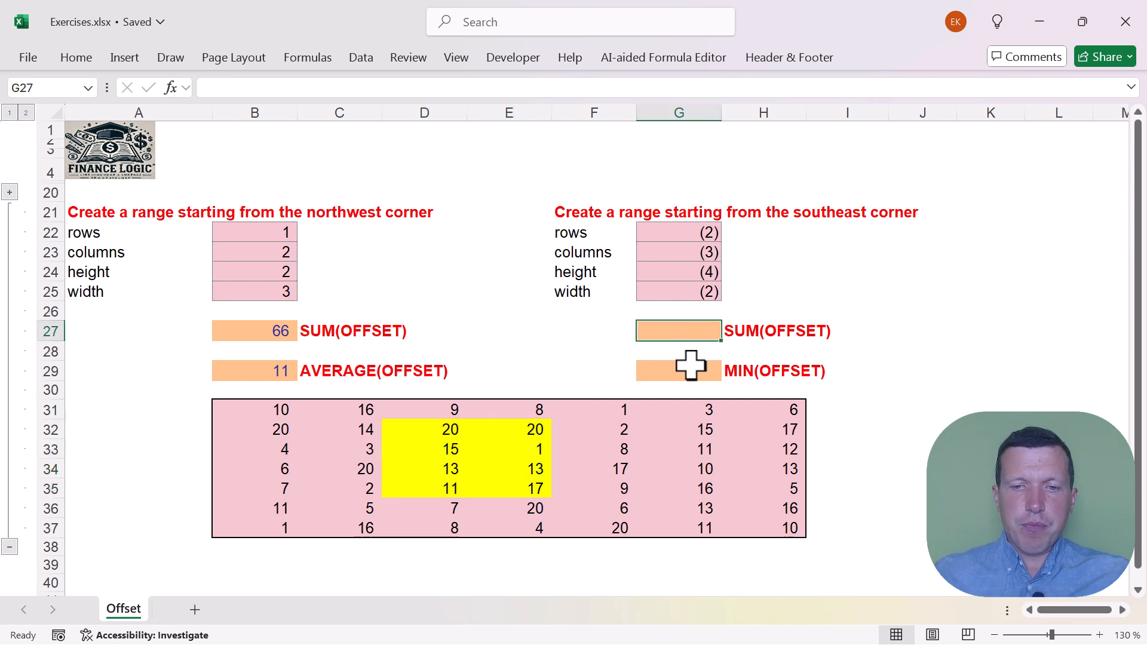
pyautogui.write('=sum')
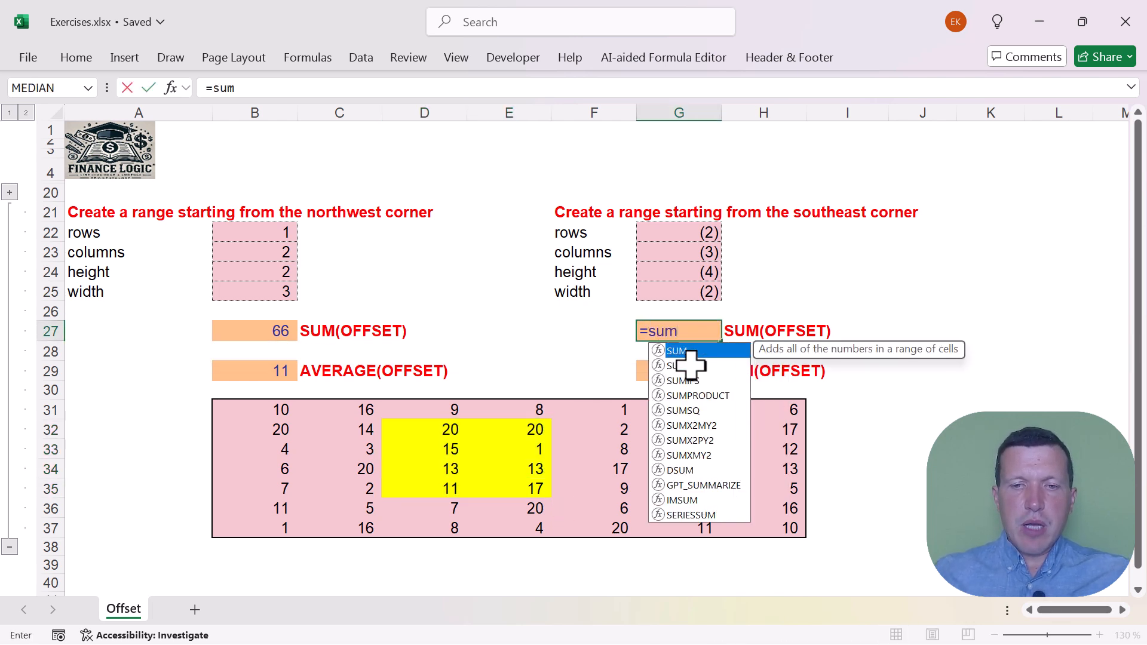
pyautogui.write('(')
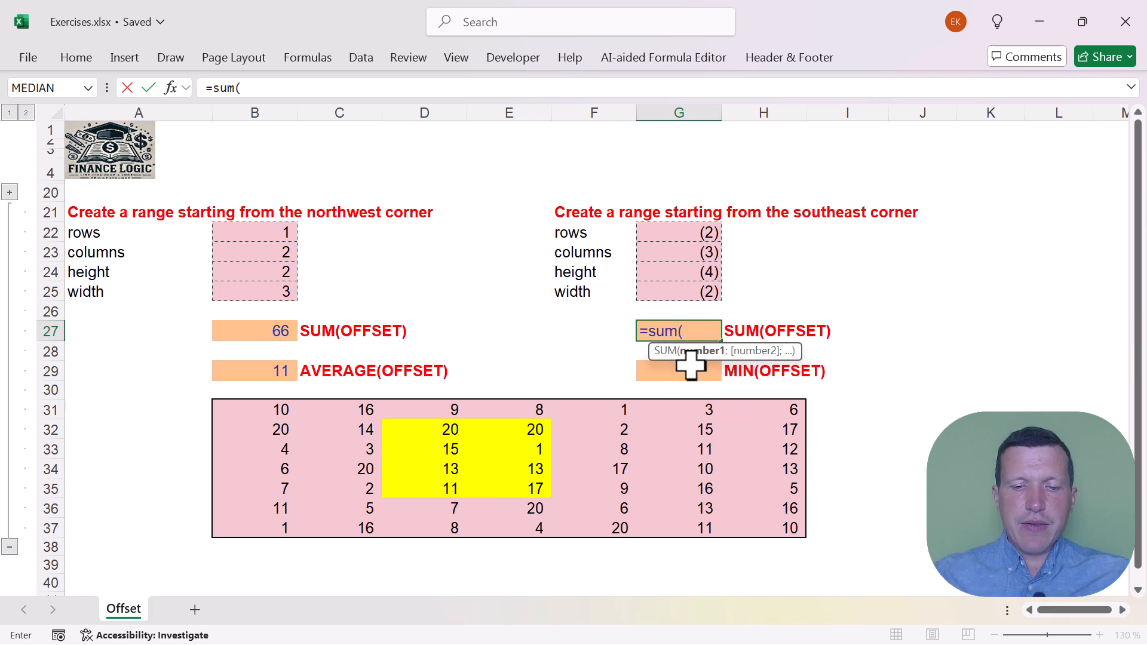
pyautogui.write('offs')
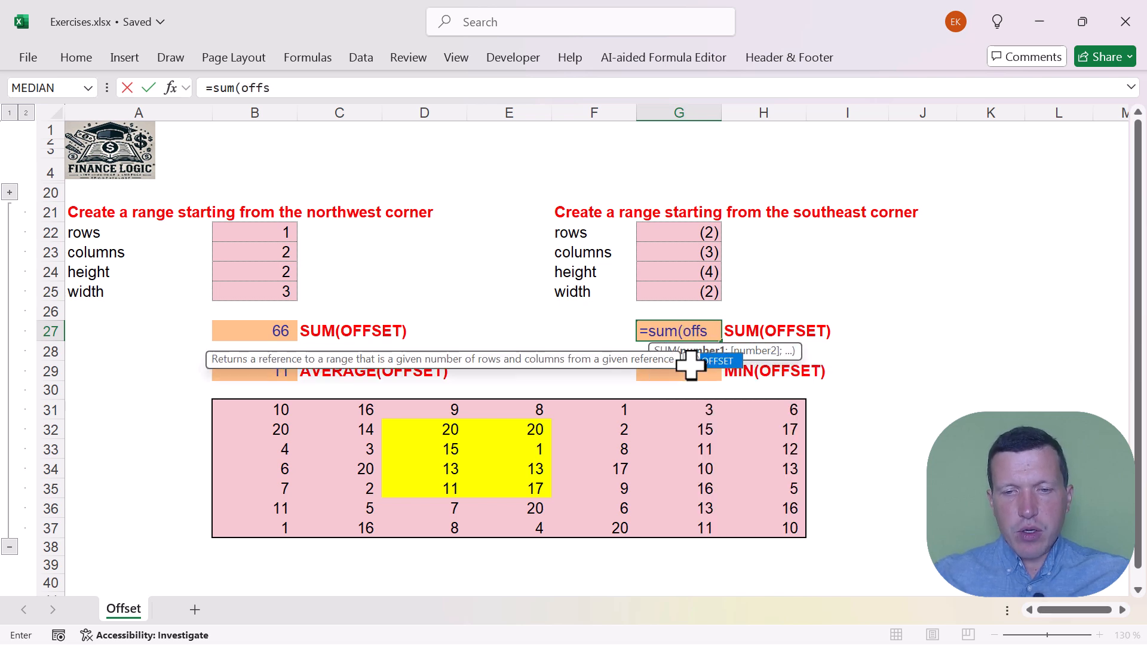
pyautogui.doubleClick(714, 361)
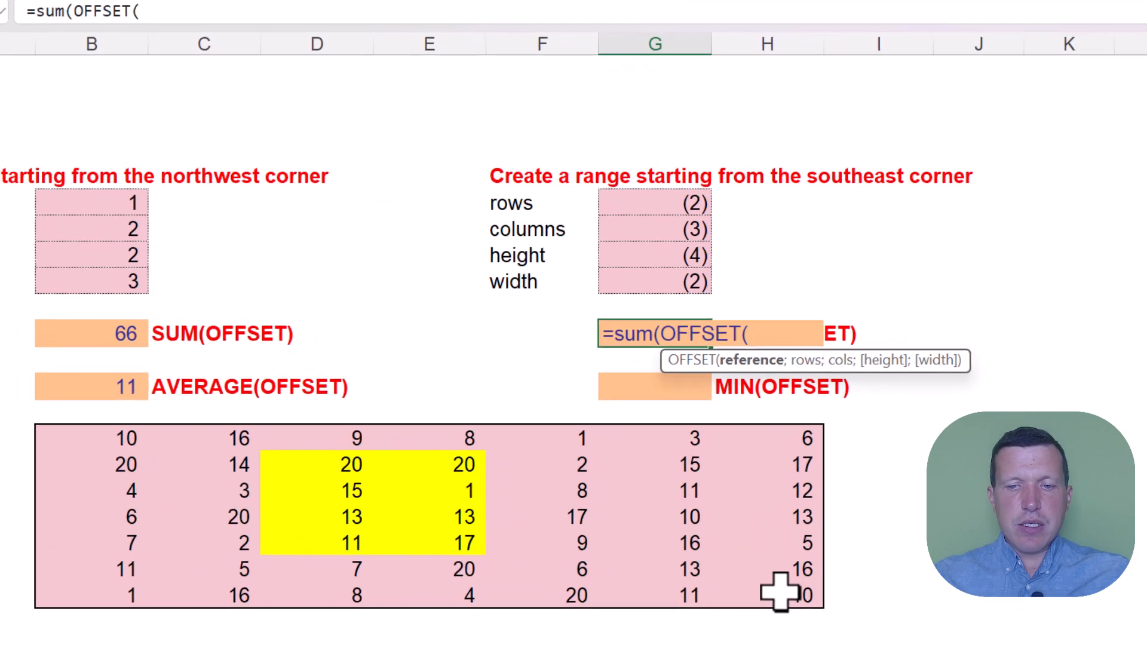
# Enter $H$37 as the absolute reference and $G$22 as the rows argument of the OFFSET in G27
pyautogui.click(773, 526)
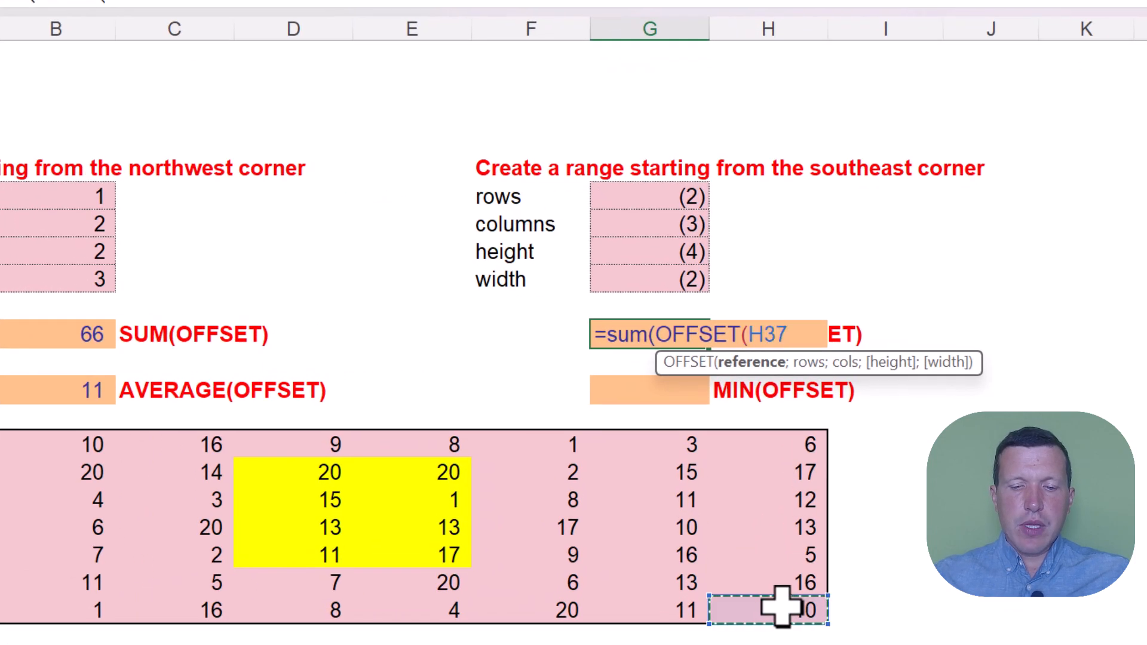
pyautogui.write(';')
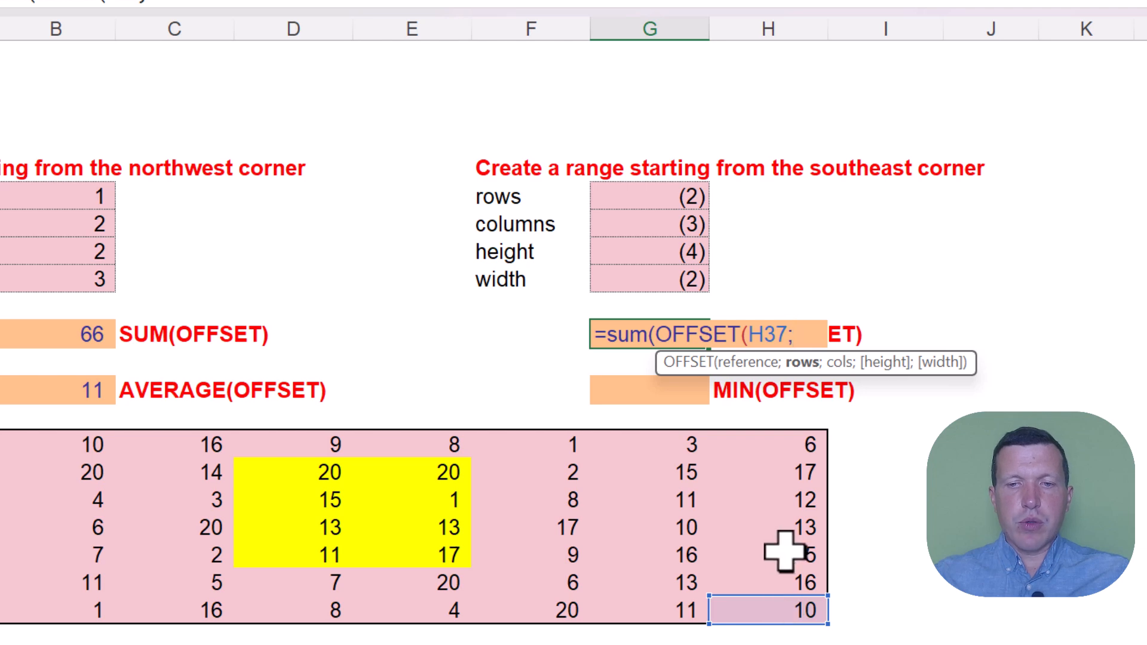
pyautogui.press('BackSpace')
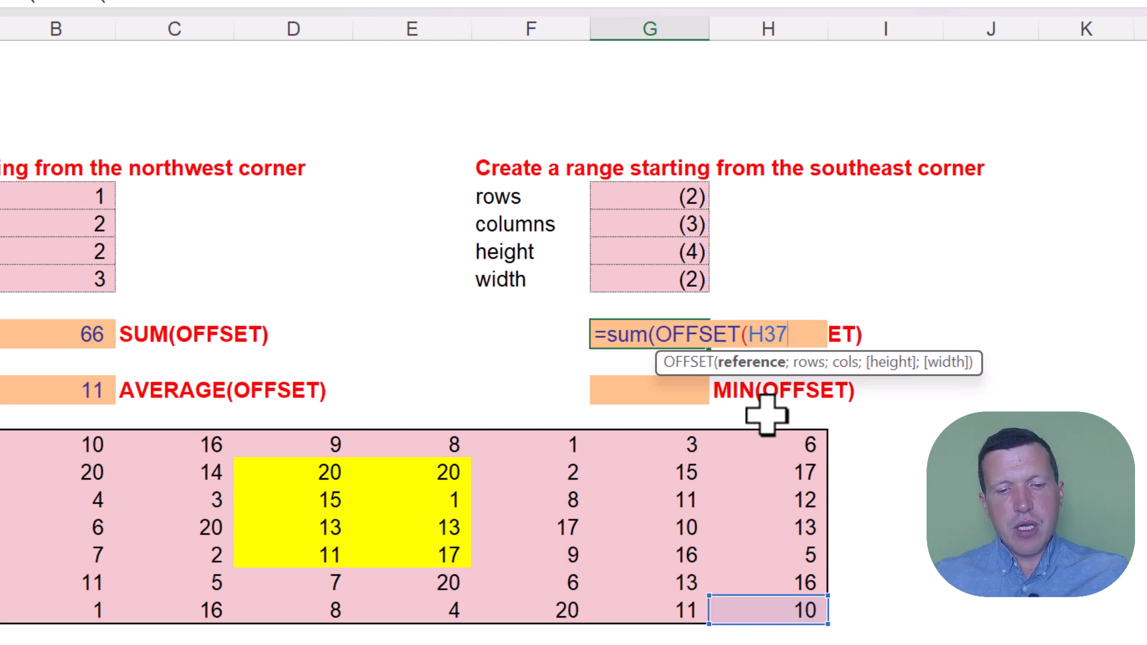
pyautogui.press('F4')
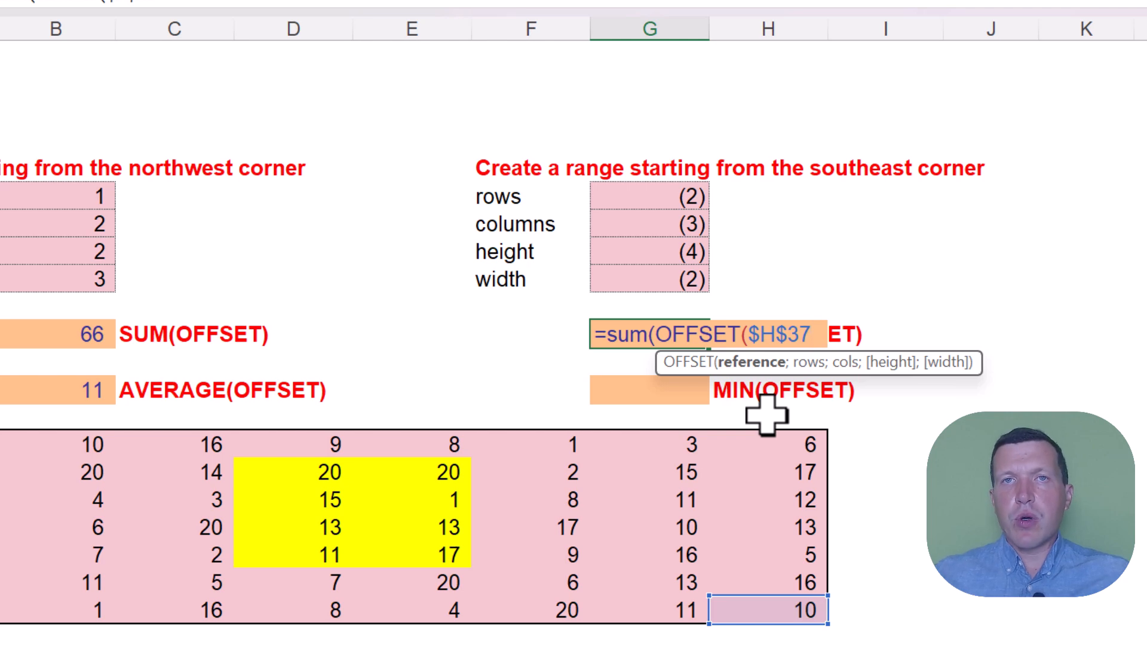
pyautogui.write(';')
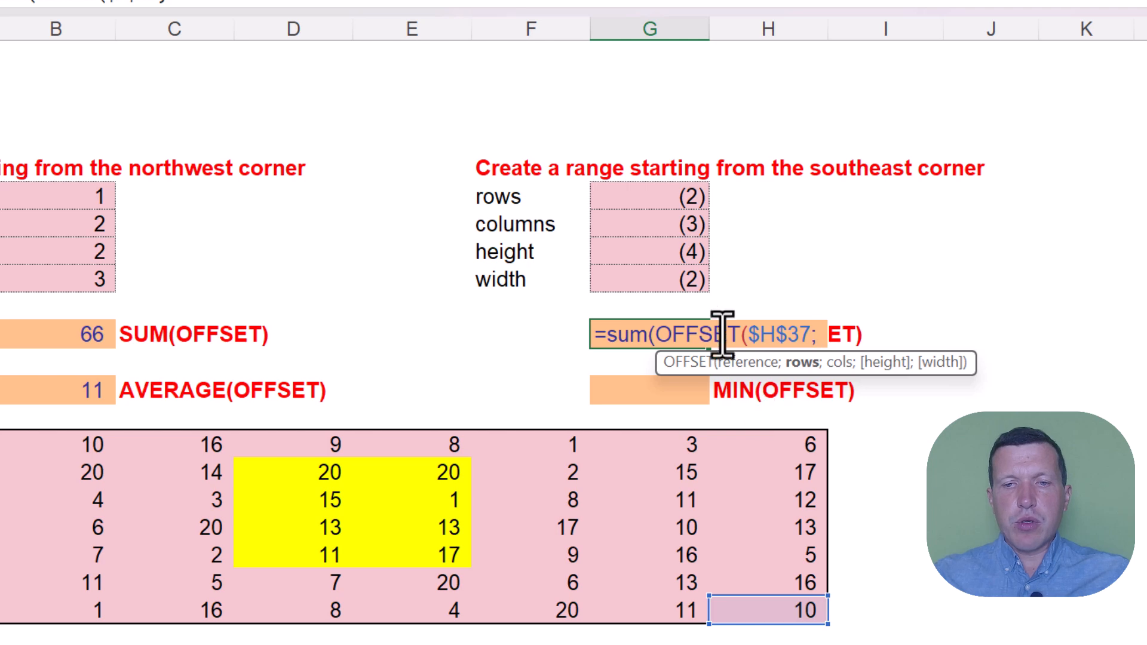
pyautogui.click(649, 195)
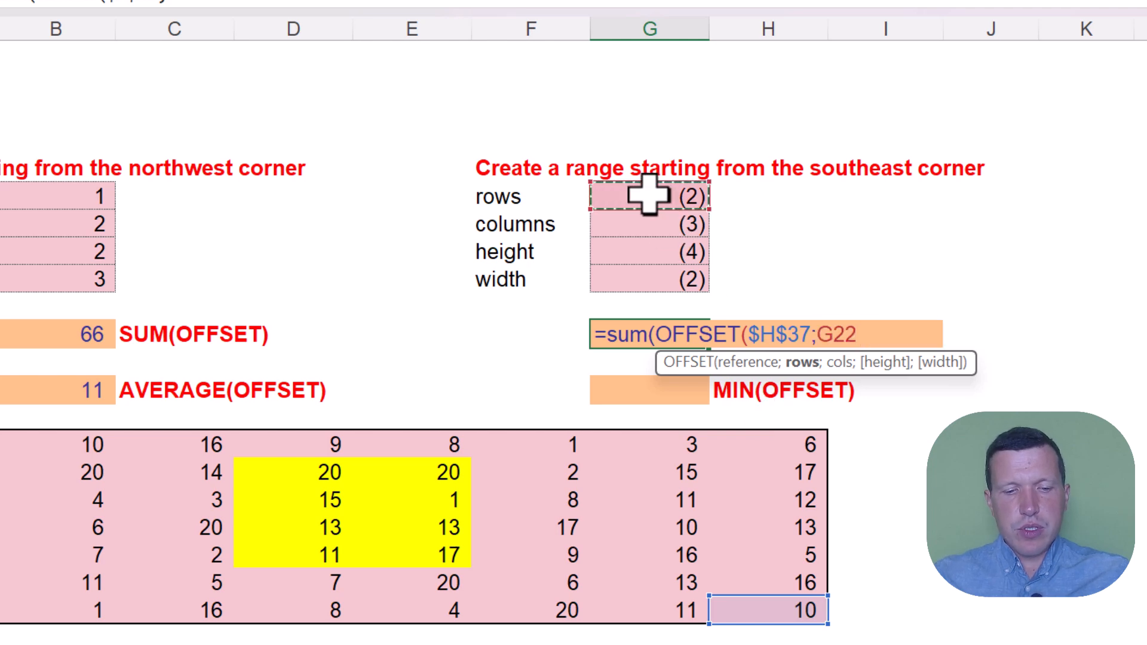
pyautogui.press('F4')
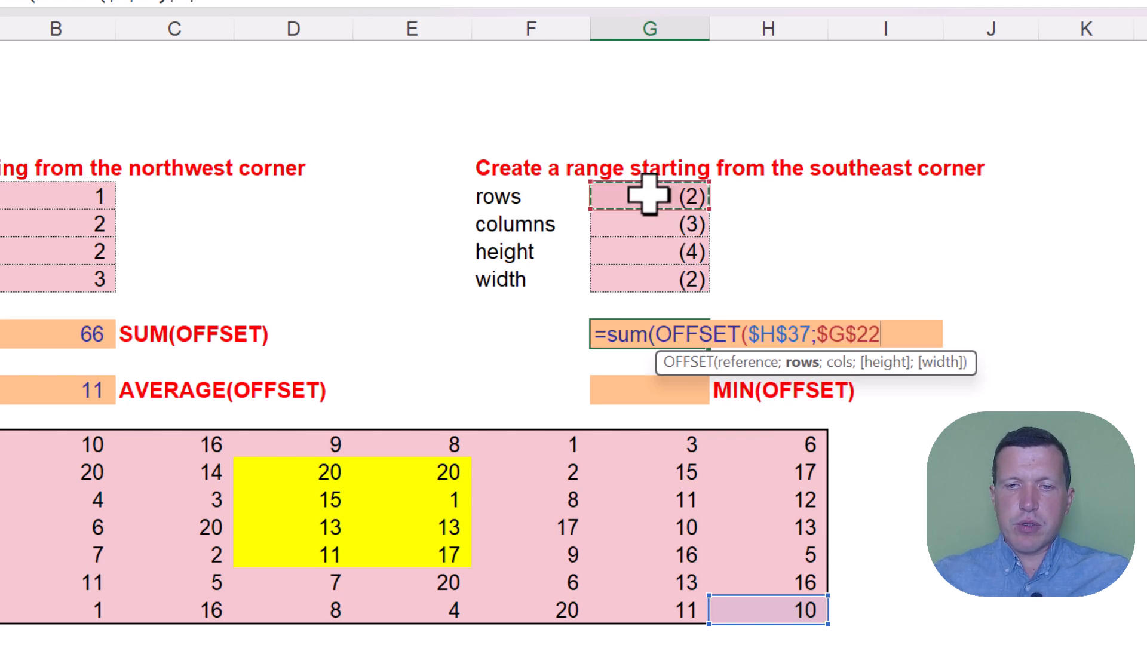
pyautogui.write(';')
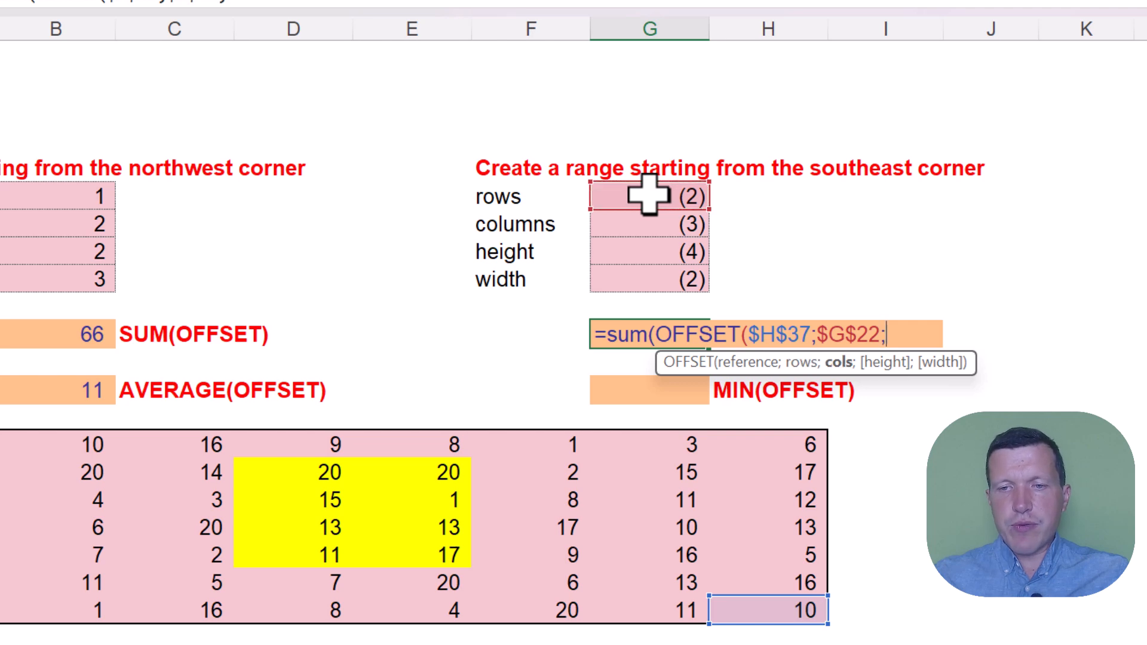
# Add $G$23 as the columns argument and $G$24 as the height argument of the OFFSET in G27
pyautogui.click(649, 221)
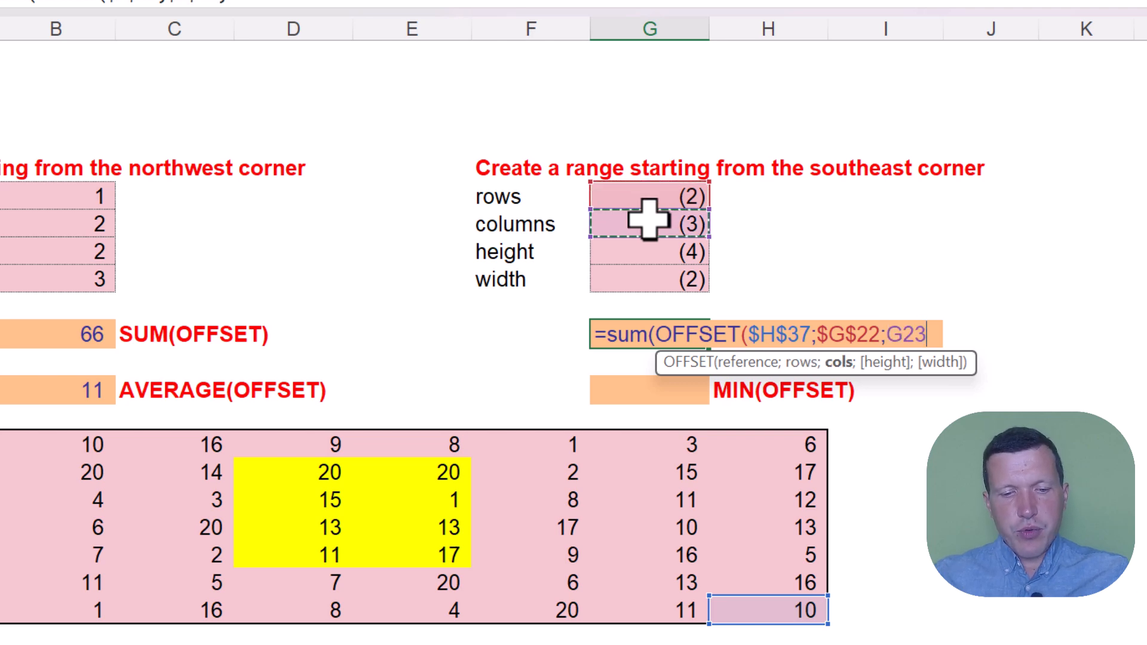
pyautogui.press('F4')
pyautogui.write(';')
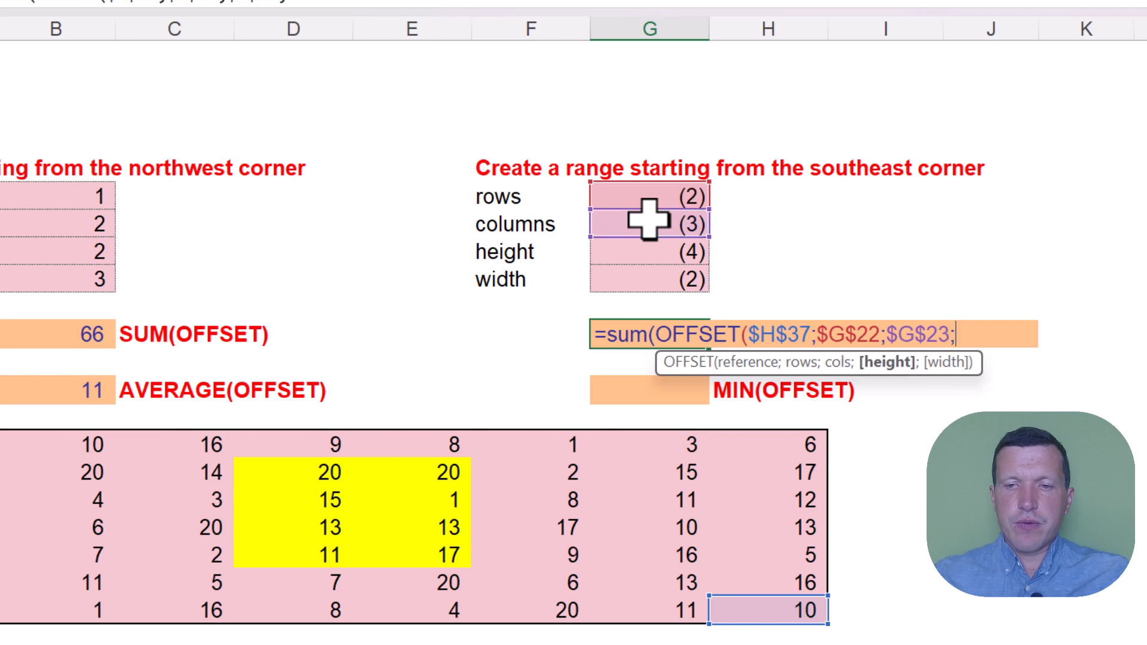
pyautogui.click(644, 249)
pyautogui.press('F4')
pyautogui.write(';')
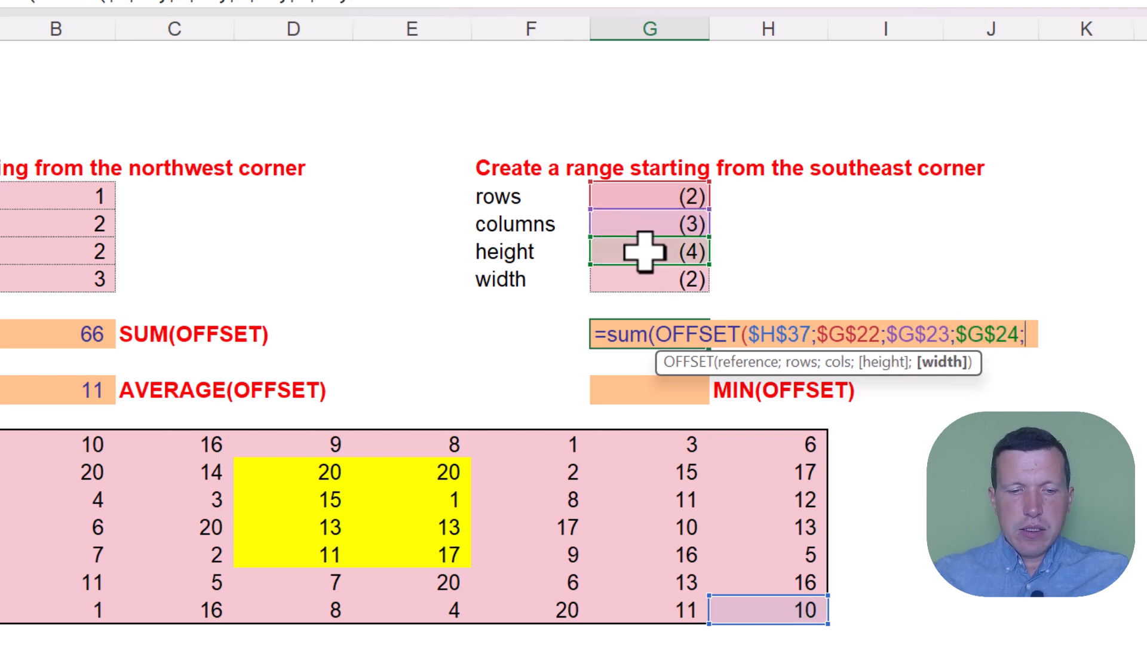
# Complete the G27 formula with $G$25 as the width, and check its result against the sum of the yellow range D32:E35
pyautogui.click(639, 276)
pyautogui.press('F4')
pyautogui.write('))')
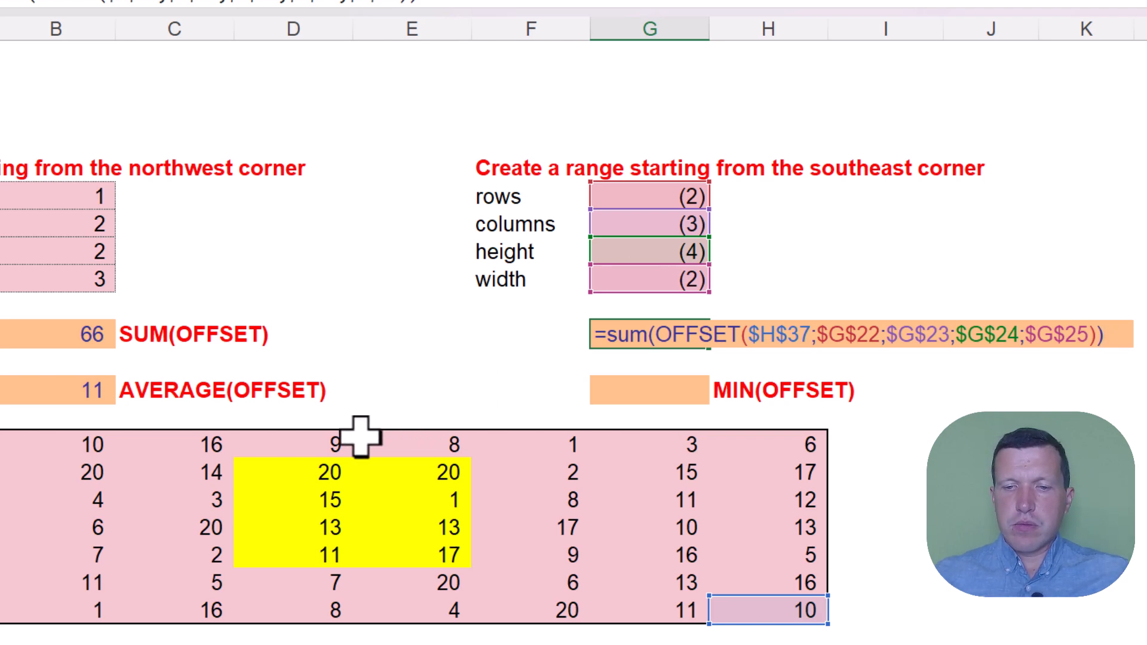
pyautogui.press('Return')
pyautogui.click(624, 333)
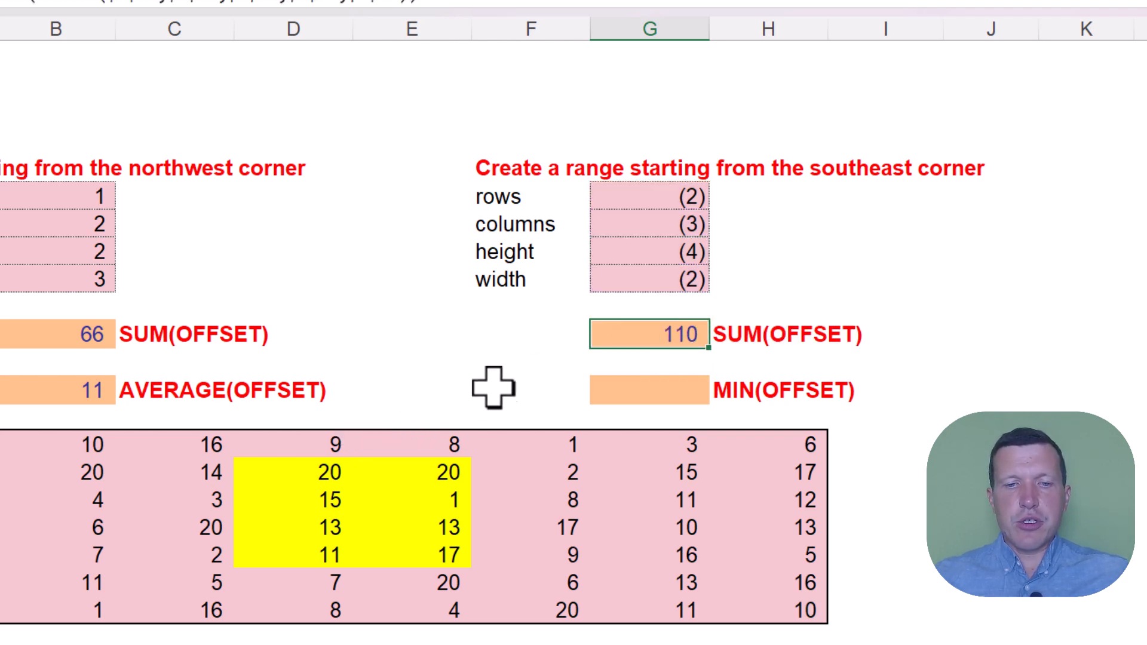
pyautogui.moveTo(301, 472); pyautogui.dragTo(418, 555)
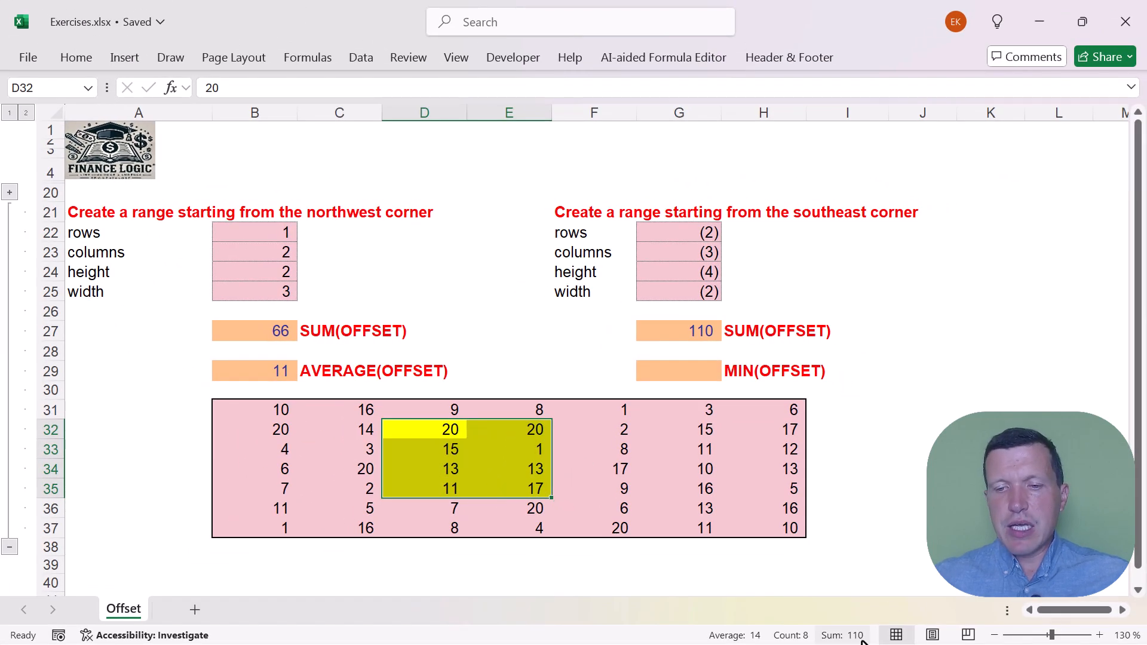
# Copy the SUM(OFFSET) formula from G27 into cell G29
pyautogui.click(636, 330)
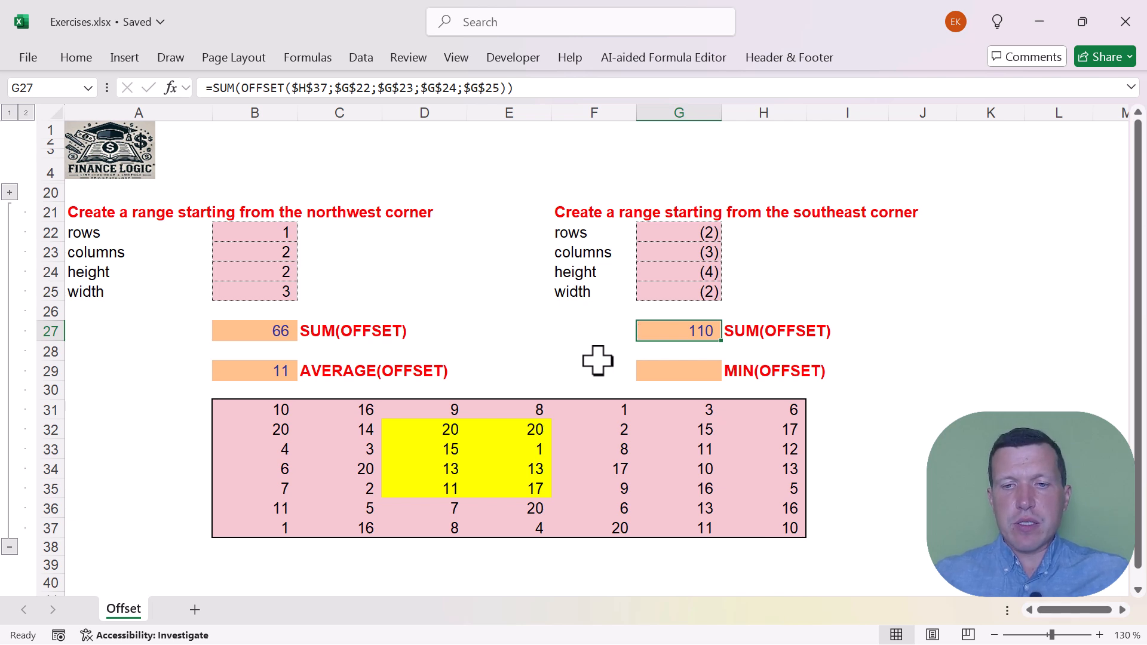
pyautogui.hotkey('ctrl', 'c')
pyautogui.press('Down')
pyautogui.press('Down')
pyautogui.hotkey('ctrl', 'v')
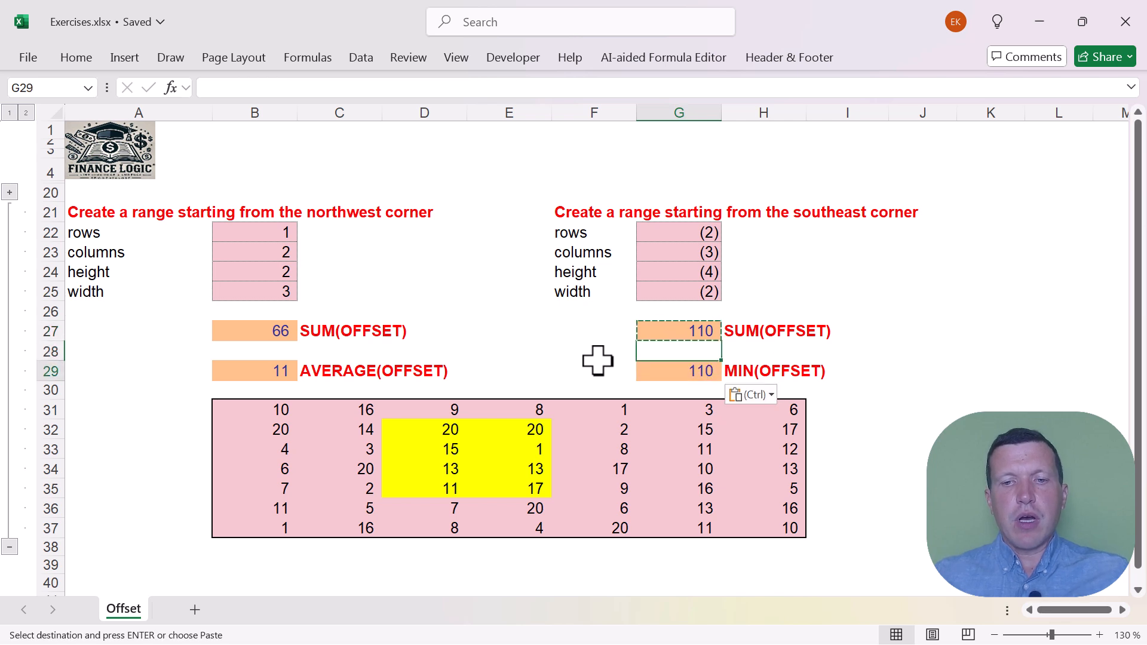
# Replace SUM with MIN in the G29 formula, keeping the nested OFFSET arguments
pyautogui.doubleClick(674, 375)
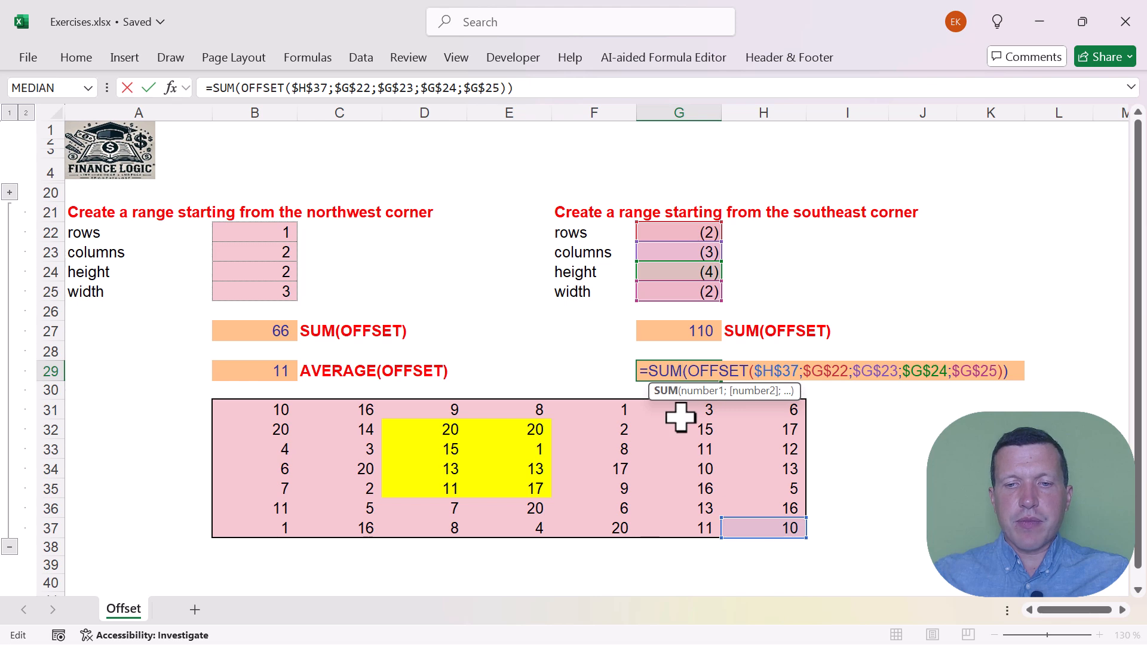
pyautogui.press('BackSpace')
pyautogui.press('BackSpace')
pyautogui.press('BackSpace')
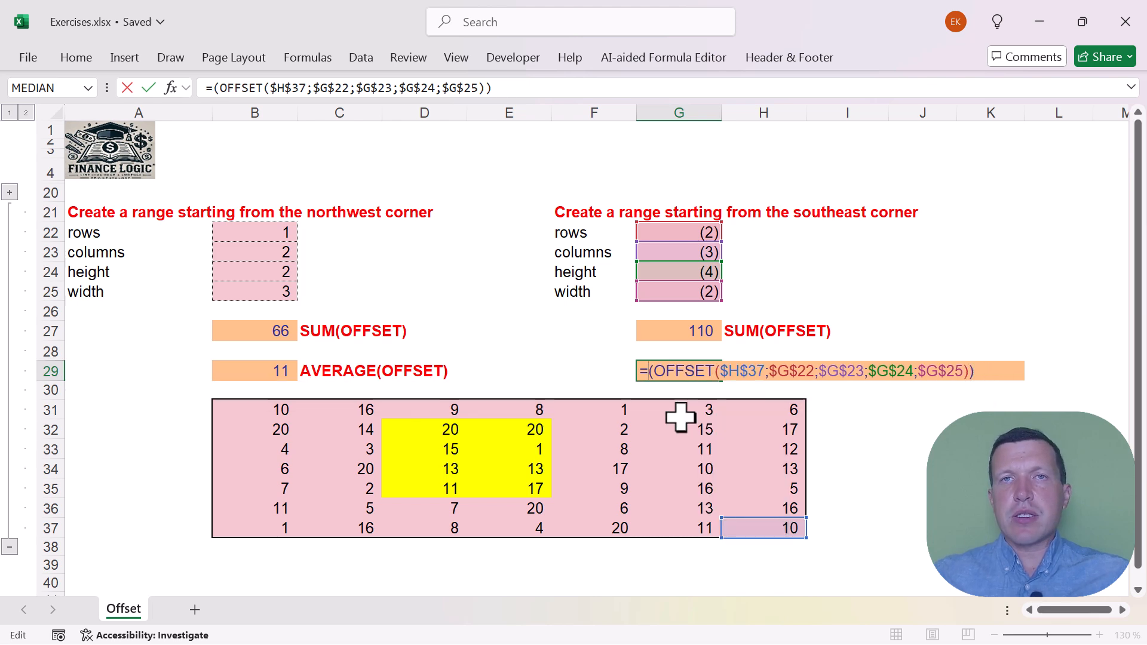
pyautogui.write('MIN')
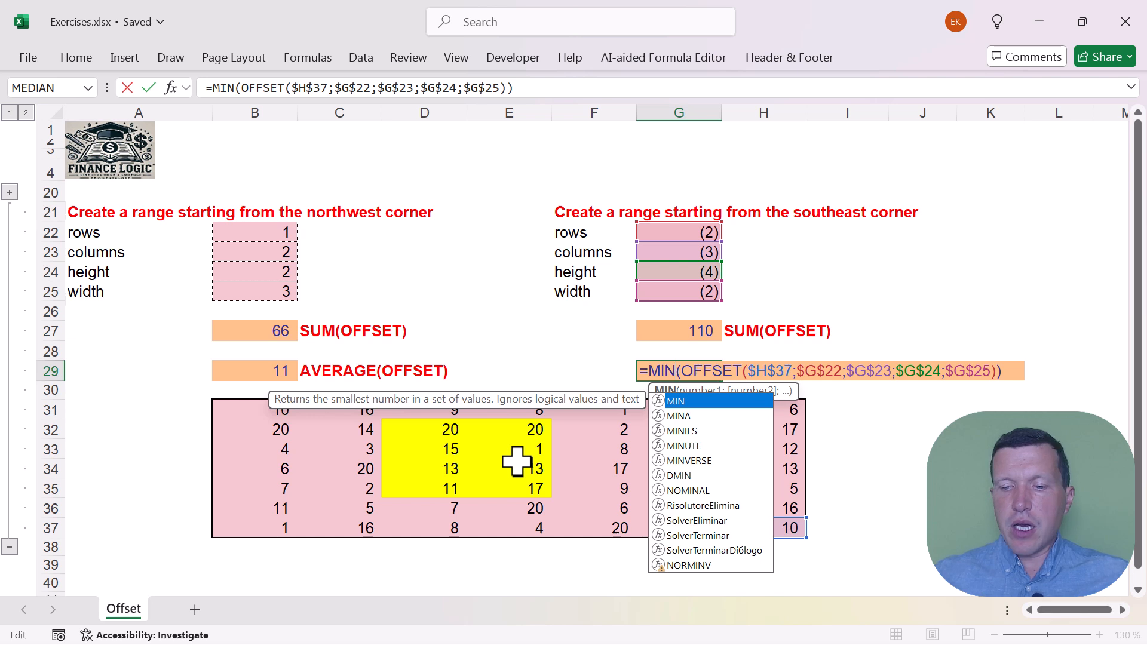
pyautogui.press('Return')
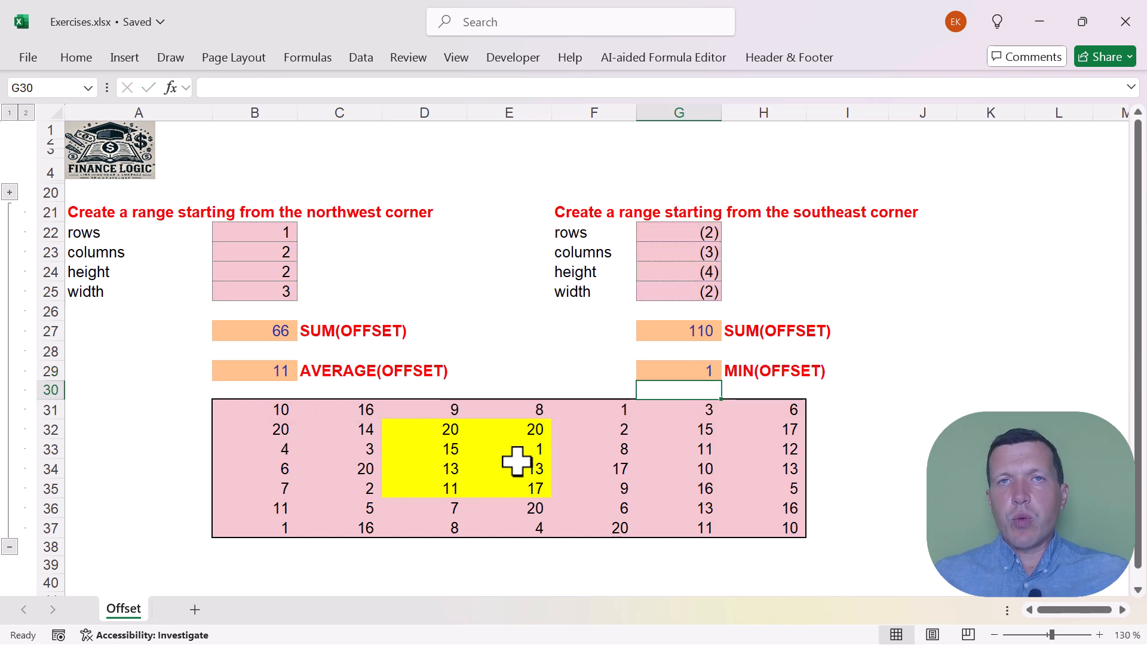